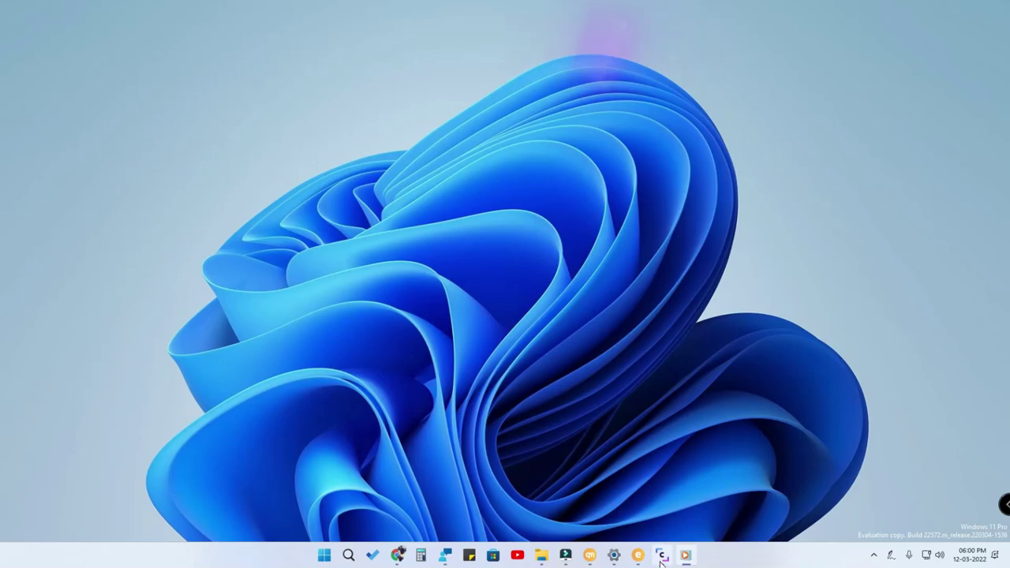
# Step: Launch Clipchamp from the taskbar to bring up its Microsoft account permission request
pyautogui.moveTo(661, 556)
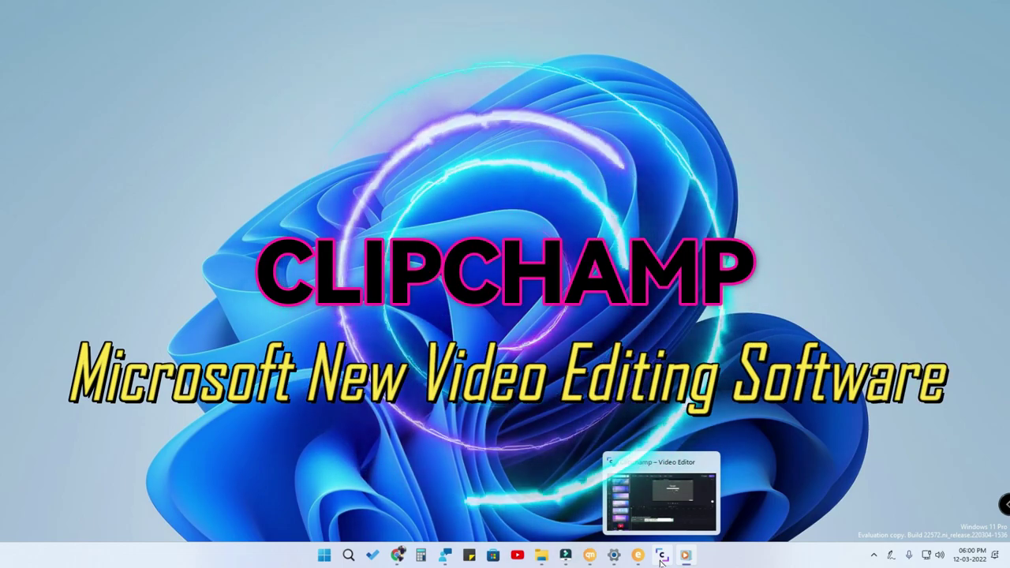
pyautogui.click(661, 557)
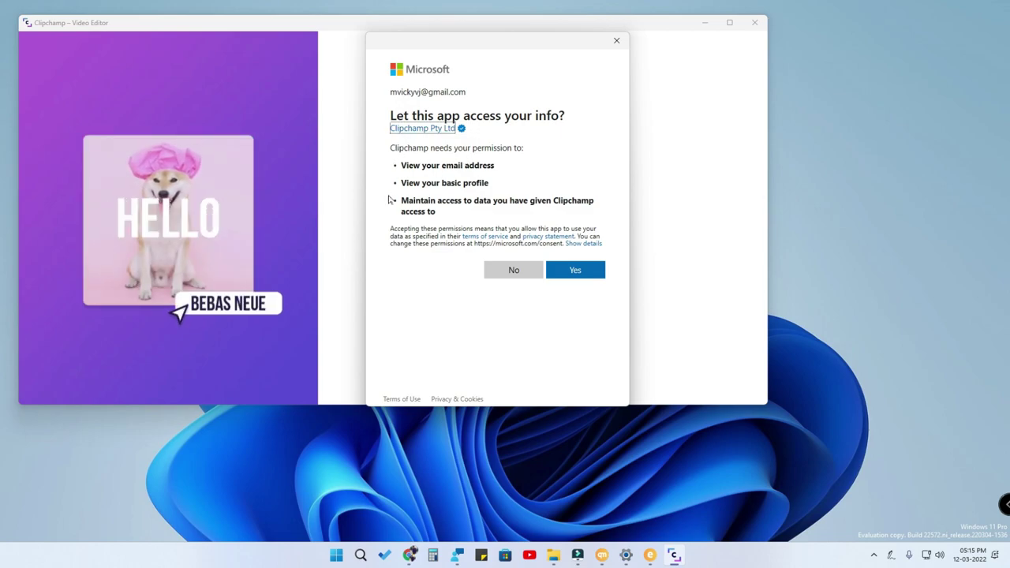
# Step: Accept the account-access request, then go to Clipchamp's home page from the logo menu
pyautogui.click(577, 271)
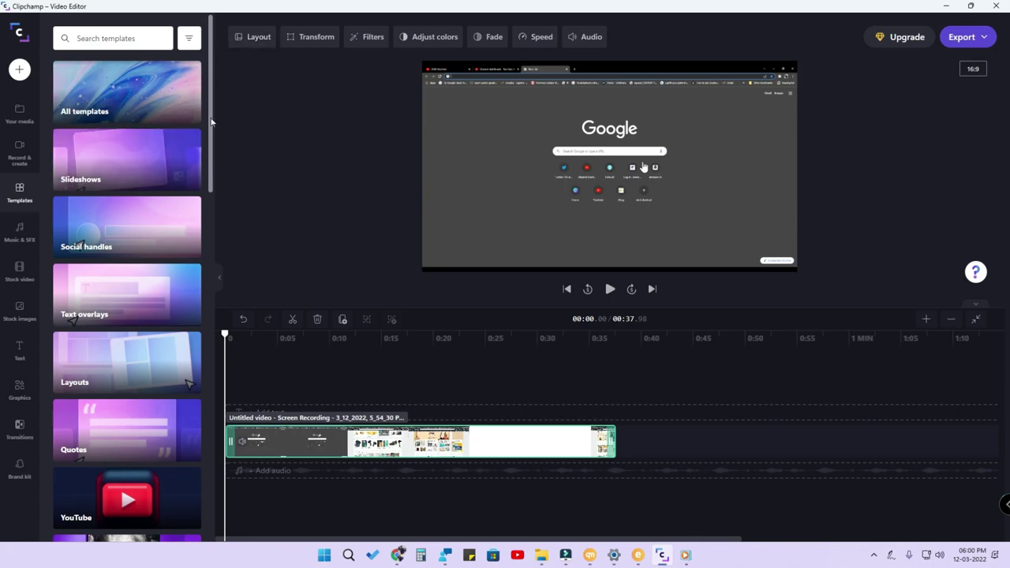
pyautogui.click(20, 30)
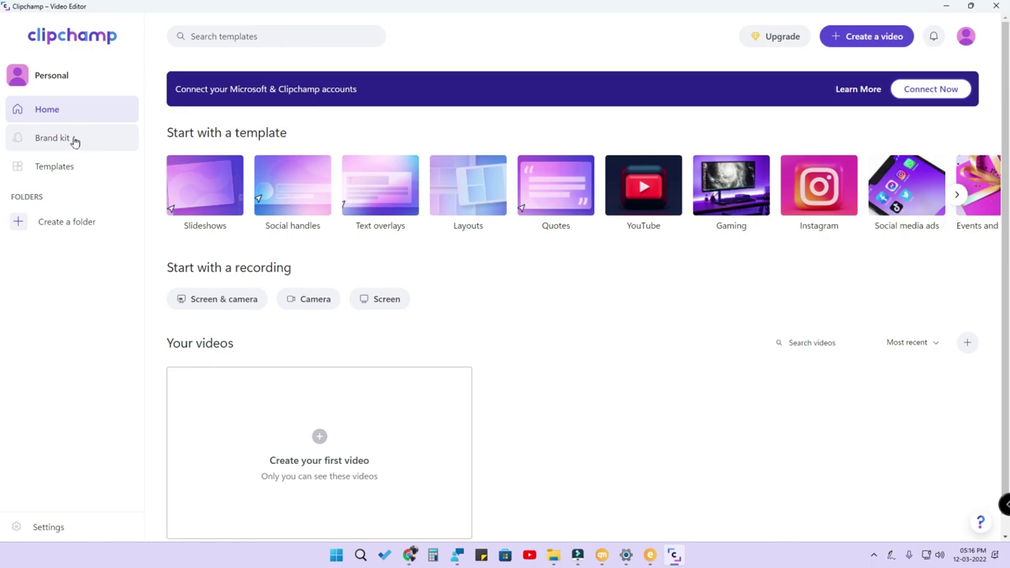
# Step: Open the Untitled video project with the stacked keyboard clips, dismissing the Windows Start menu
pyautogui.click(75, 140)
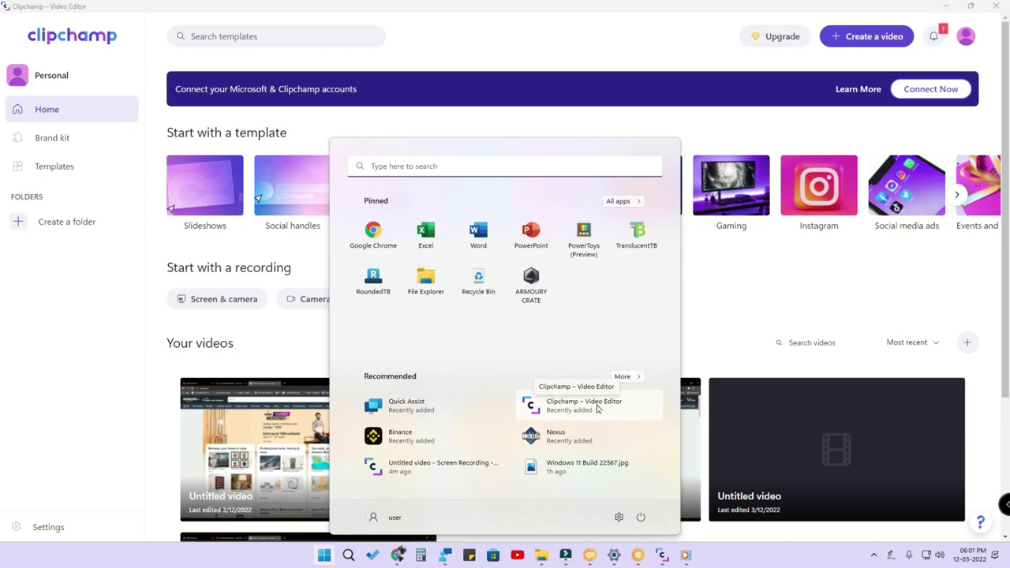
pyautogui.click(737, 286)
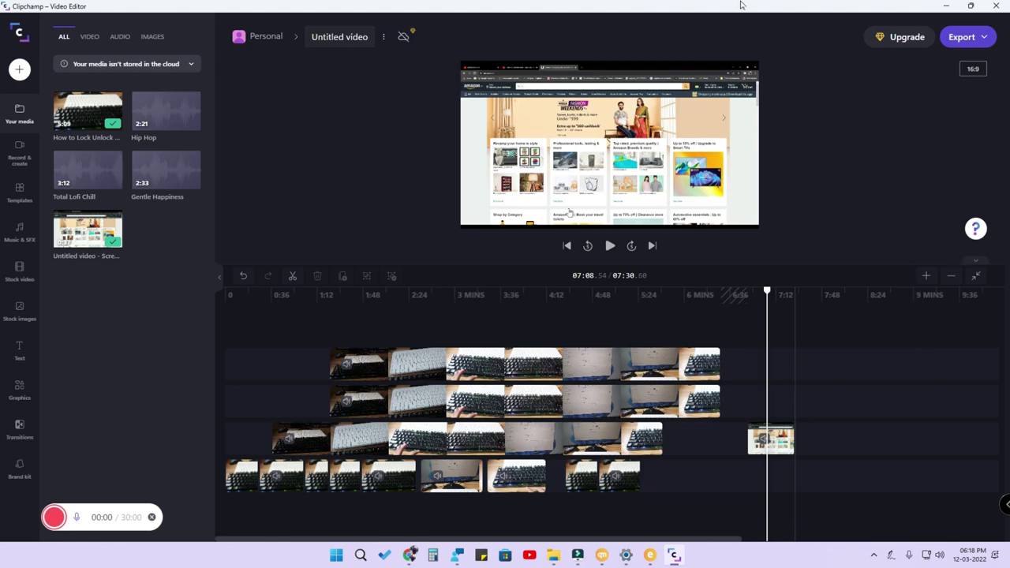
pyautogui.click(56, 516)
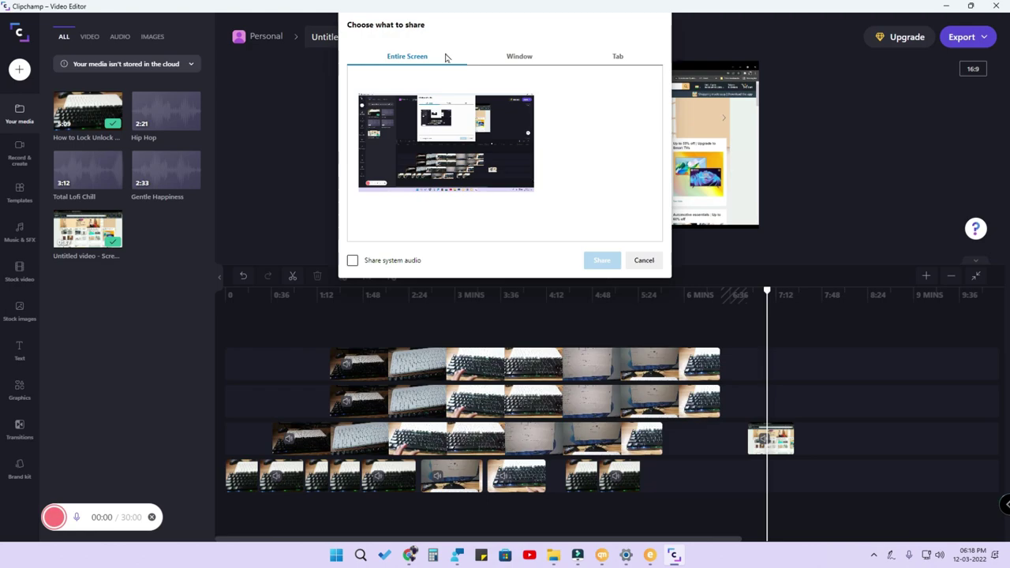
pyautogui.click(532, 63)
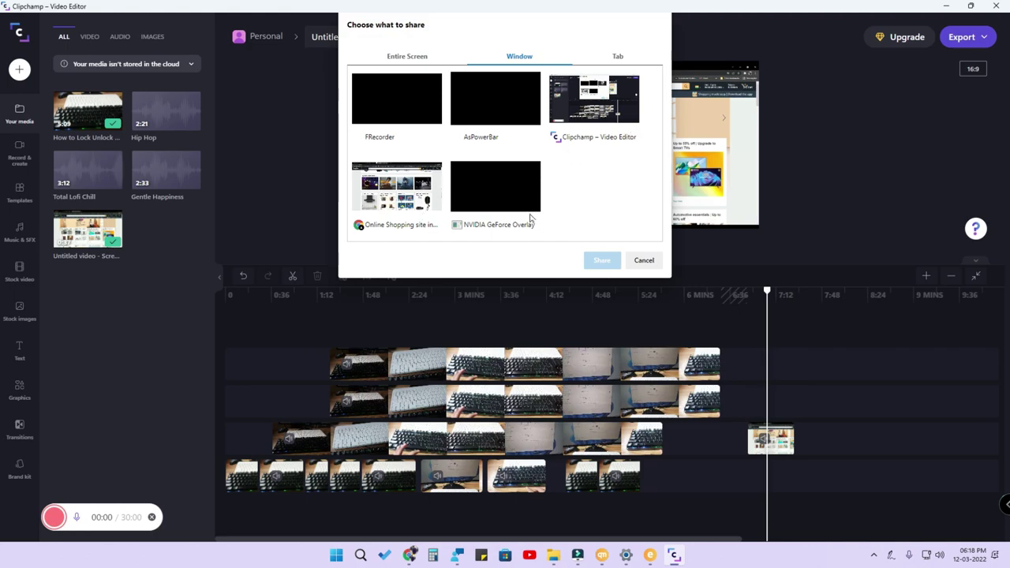
pyautogui.click(399, 197)
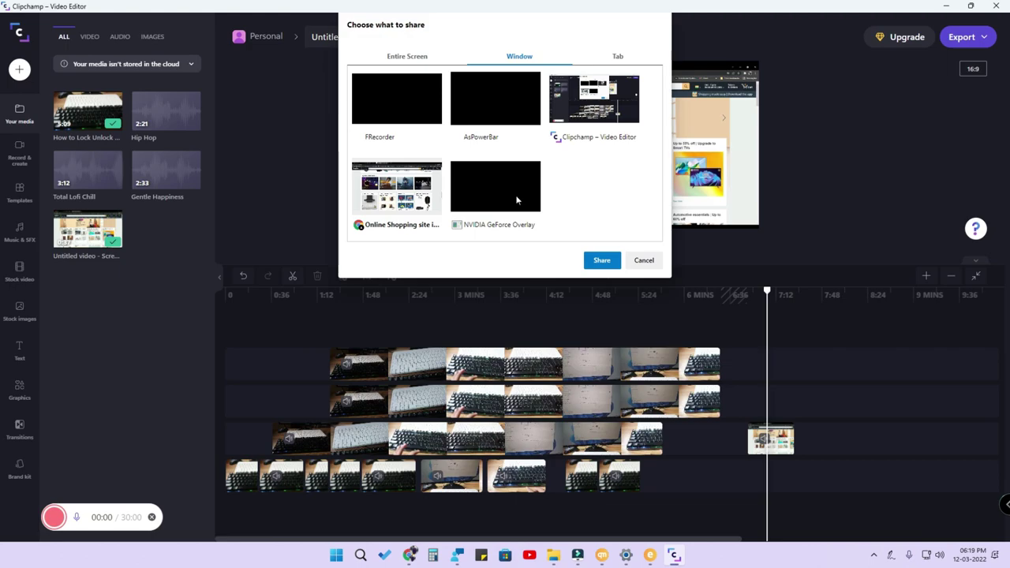
pyautogui.click(643, 260)
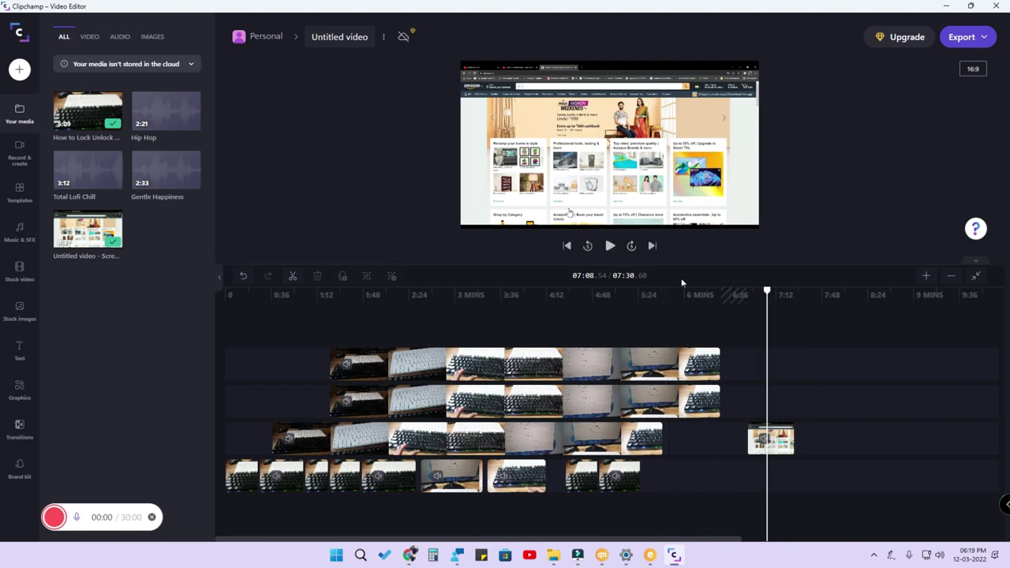
# Step: Move the playhead back to 07:00.31 and exit the editor to the home page
pyautogui.moveTo(766, 292); pyautogui.dragTo(788, 288)
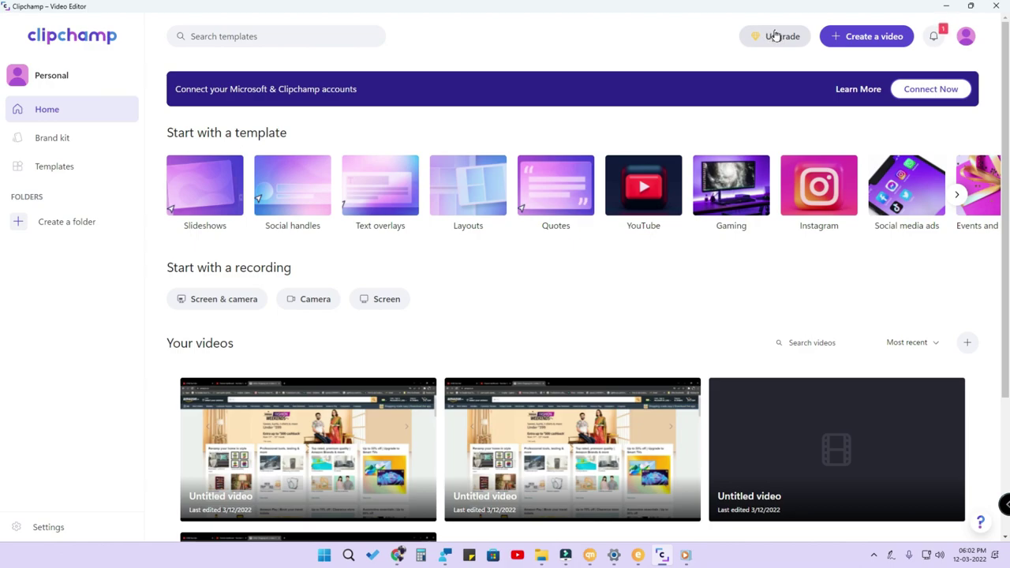
pyautogui.click(775, 37)
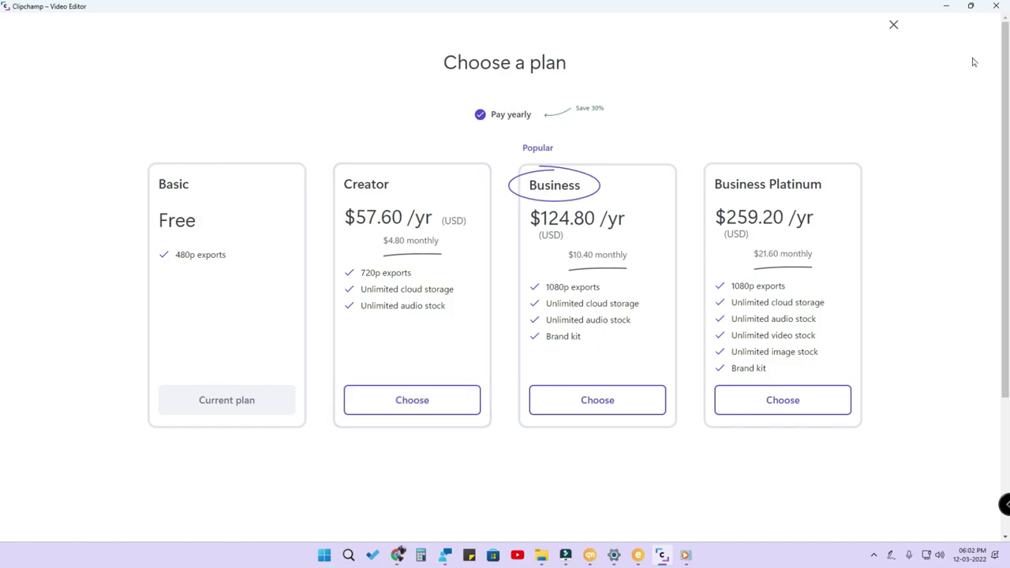
pyautogui.click(894, 26)
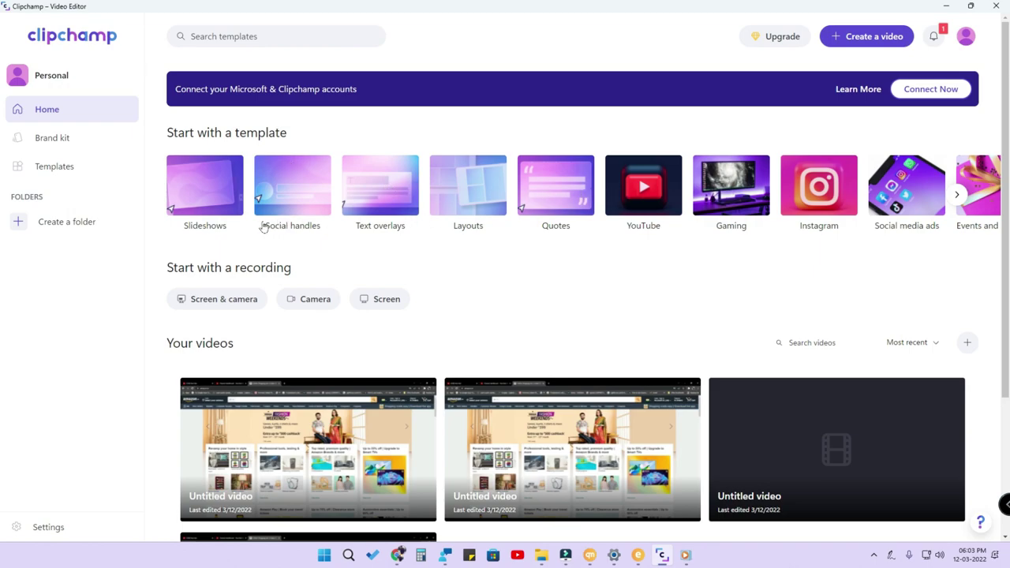
pyautogui.click(220, 202)
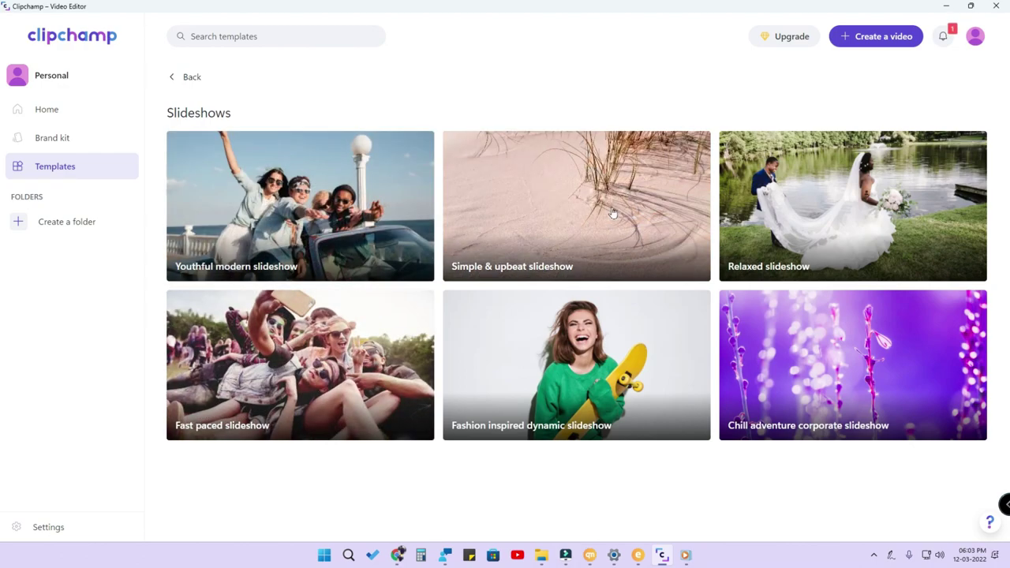
pyautogui.click(191, 78)
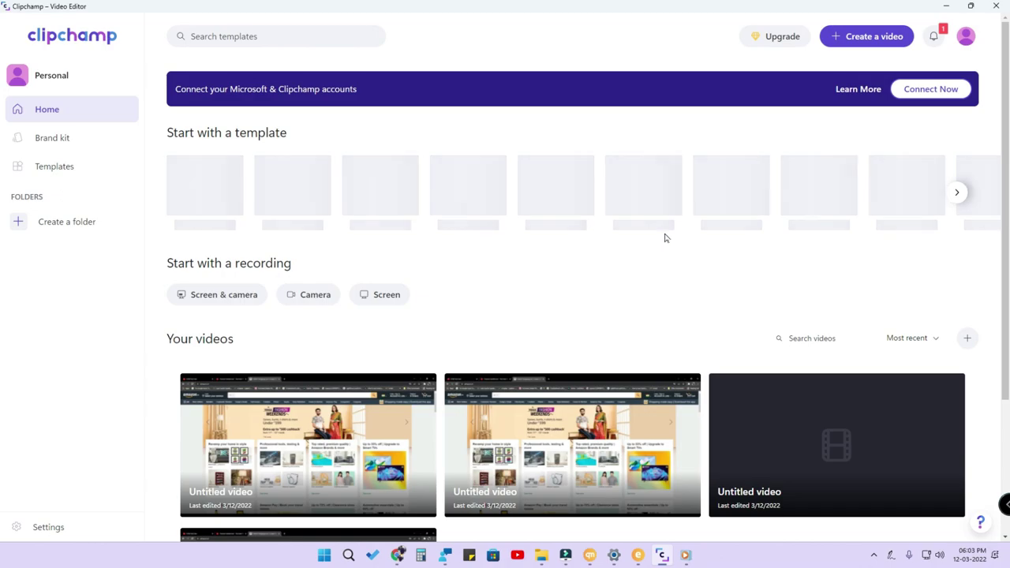
pyautogui.click(659, 196)
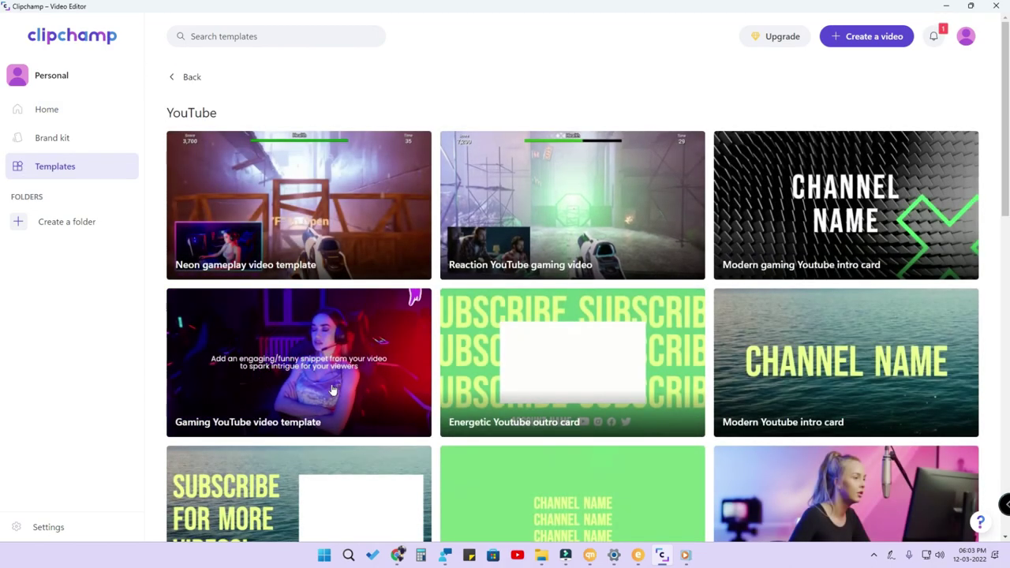
pyautogui.scroll(-4, 340, 487)
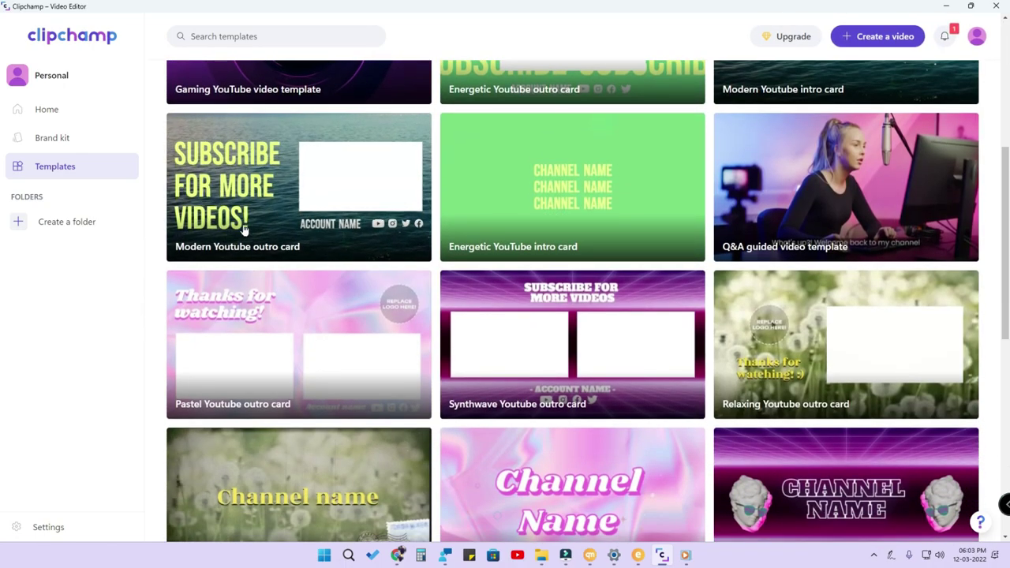
pyautogui.scroll(-7, 572, 213)
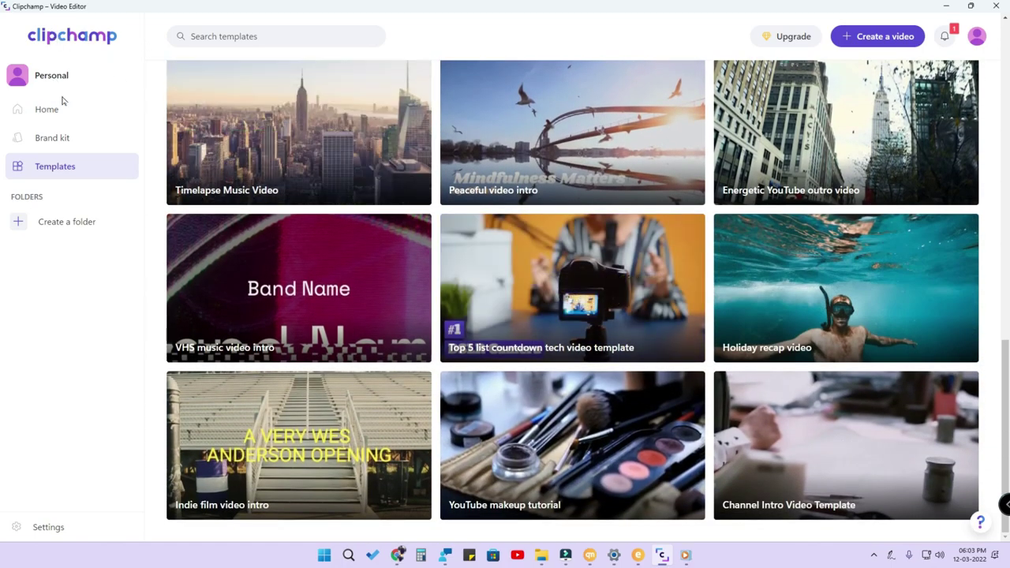
pyautogui.click(56, 111)
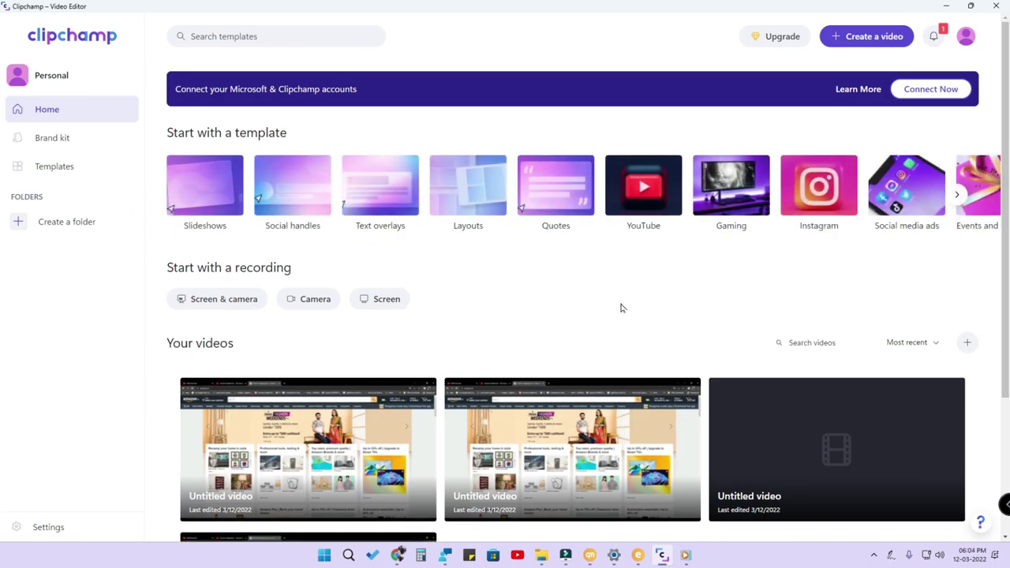
pyautogui.scroll(-2, 620, 308)
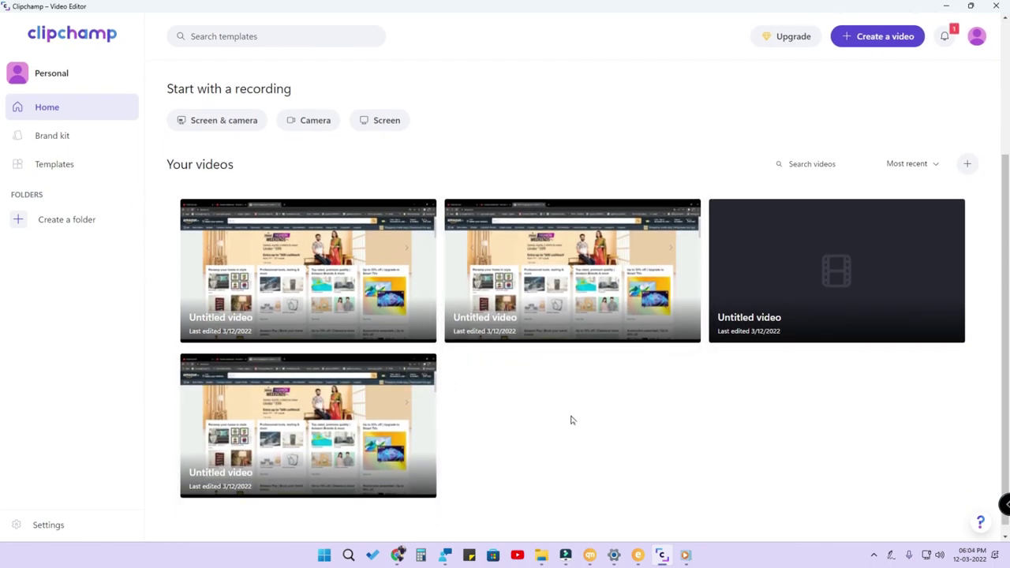
pyautogui.scroll(3, 552, 379)
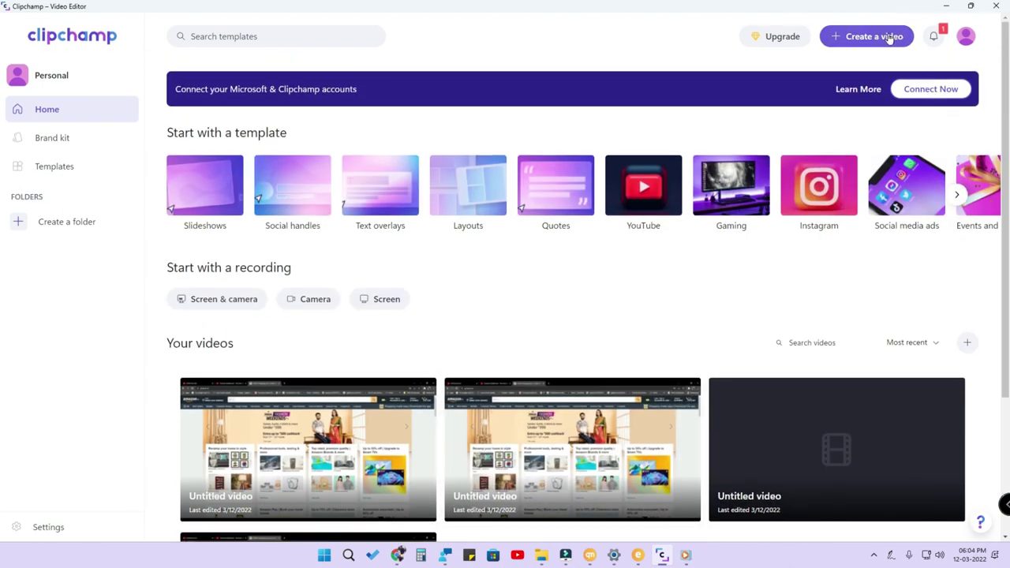
# Step: Create a new video, enlarge the preview above the timeline, and show the empty media library
pyautogui.click(883, 42)
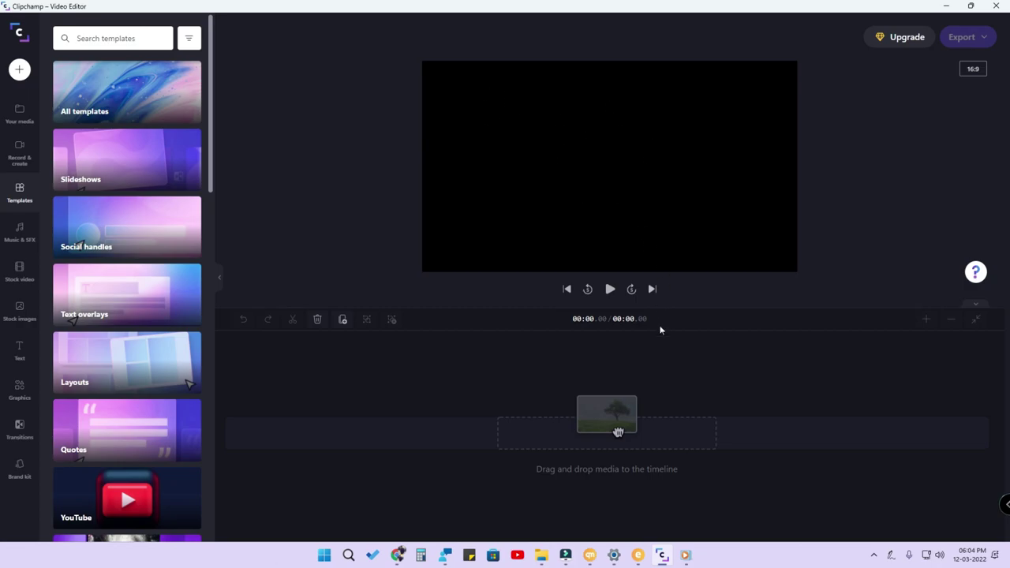
pyautogui.moveTo(802, 307); pyautogui.dragTo(773, 264)
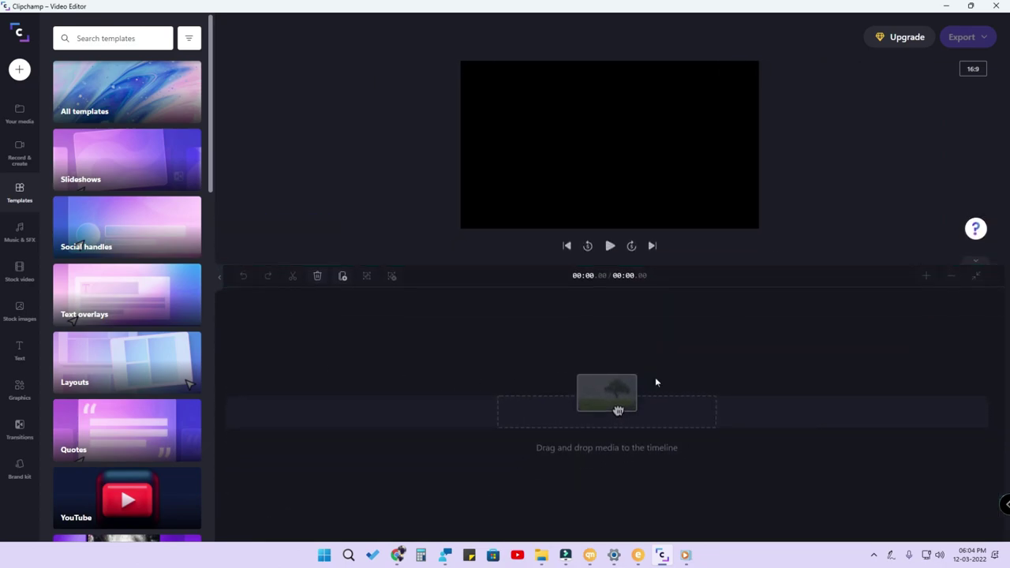
pyautogui.click(18, 115)
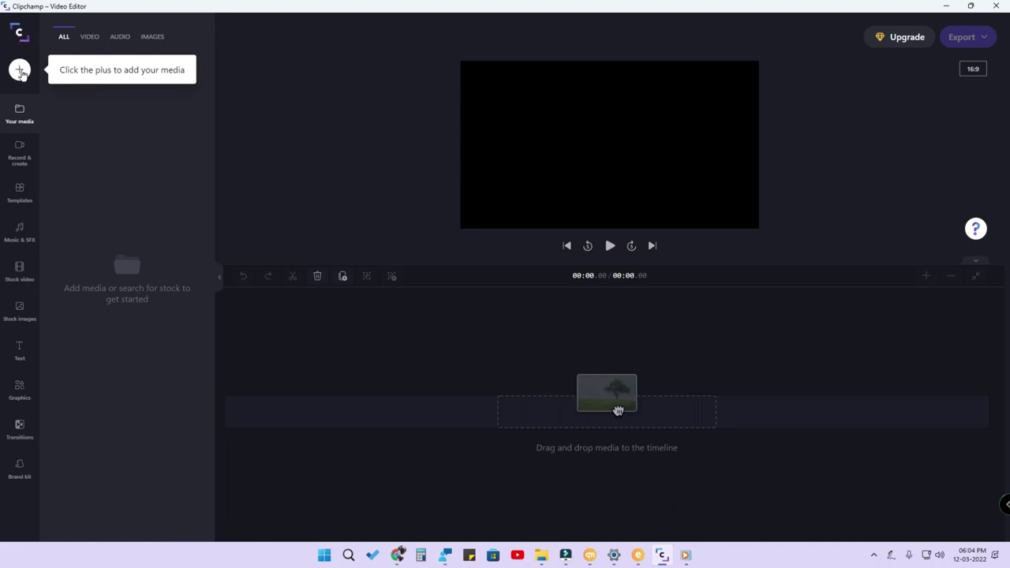
# Step: Check the add-media options, then show the Record & create panel with Screen & camera and Text to speech
pyautogui.click(20, 71)
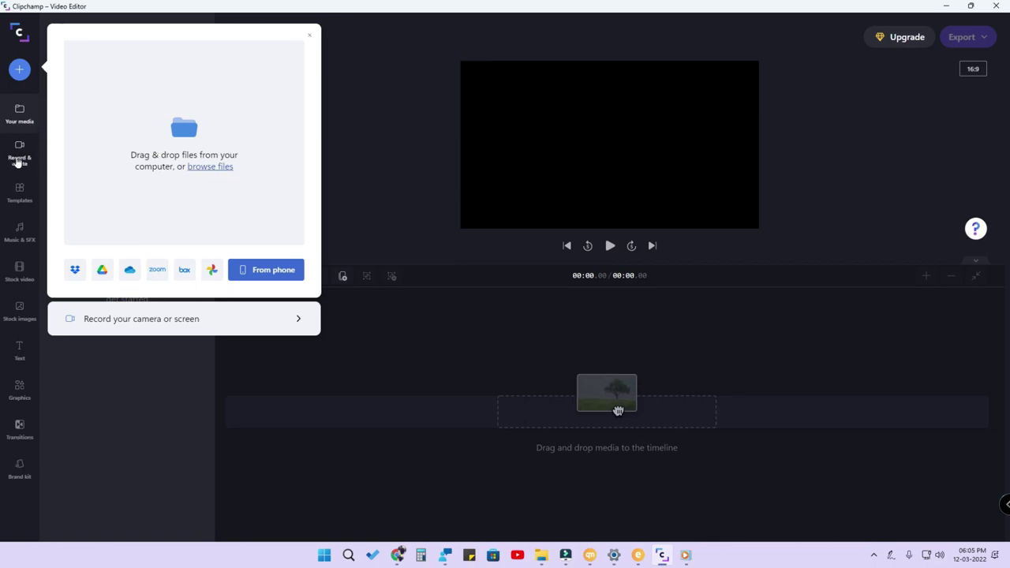
pyautogui.click(20, 160)
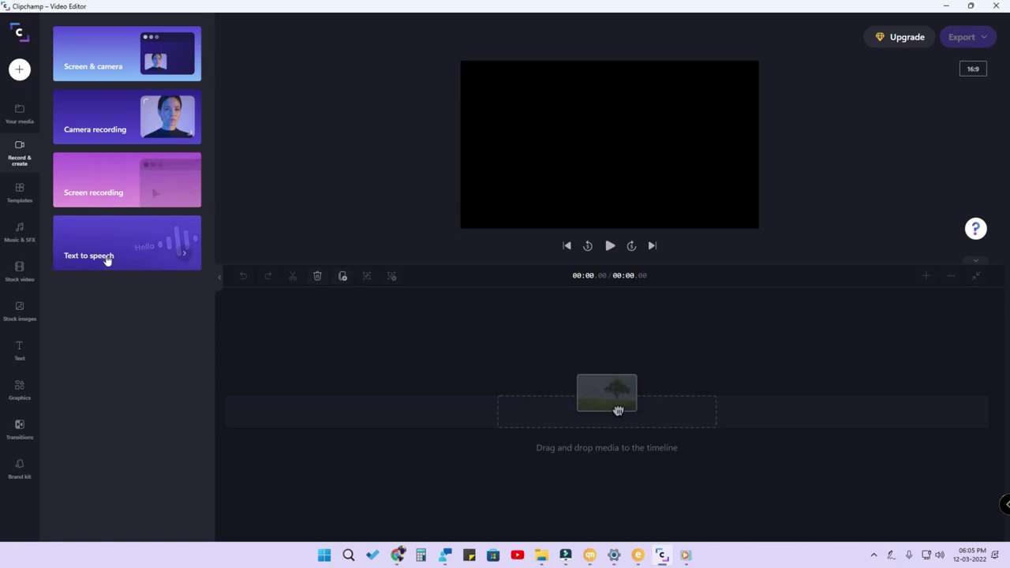
# Step: Browse Templates, Music & SFX, Stock video, Stock images, Text, Graphics, and scroll the Transitions list
pyautogui.click(26, 194)
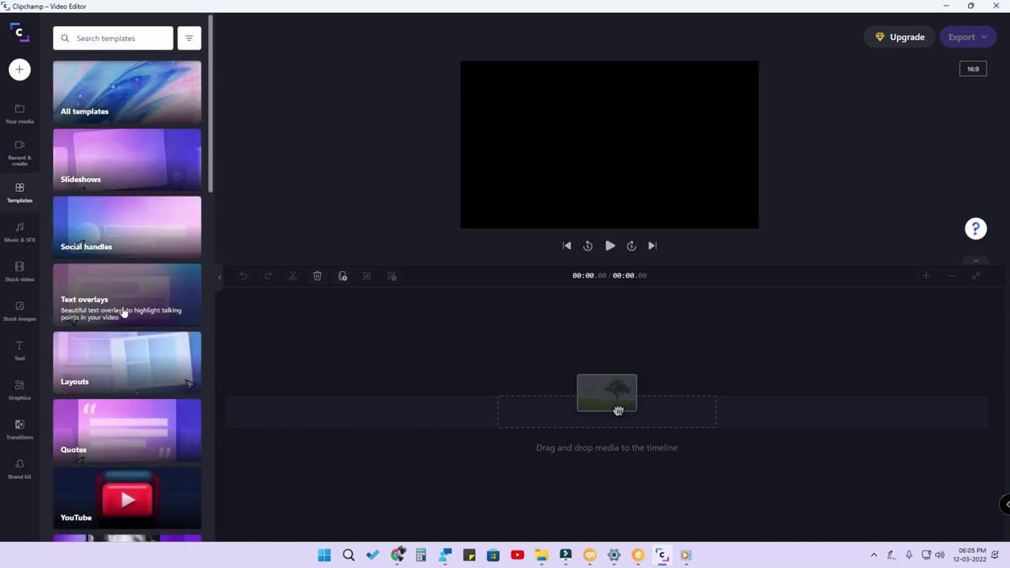
pyautogui.scroll(-12, 122, 313)
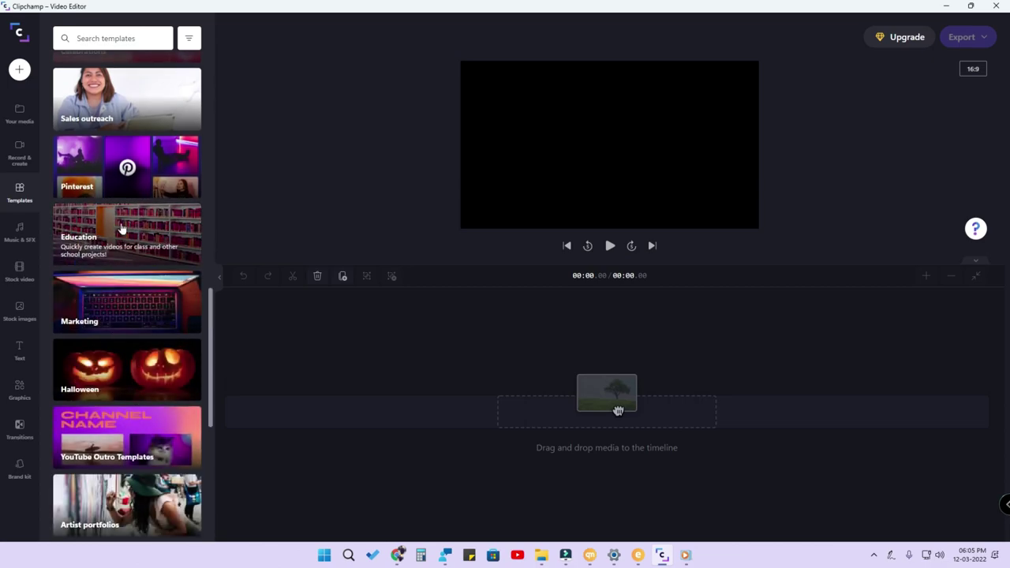
pyautogui.scroll(-5, 118, 355)
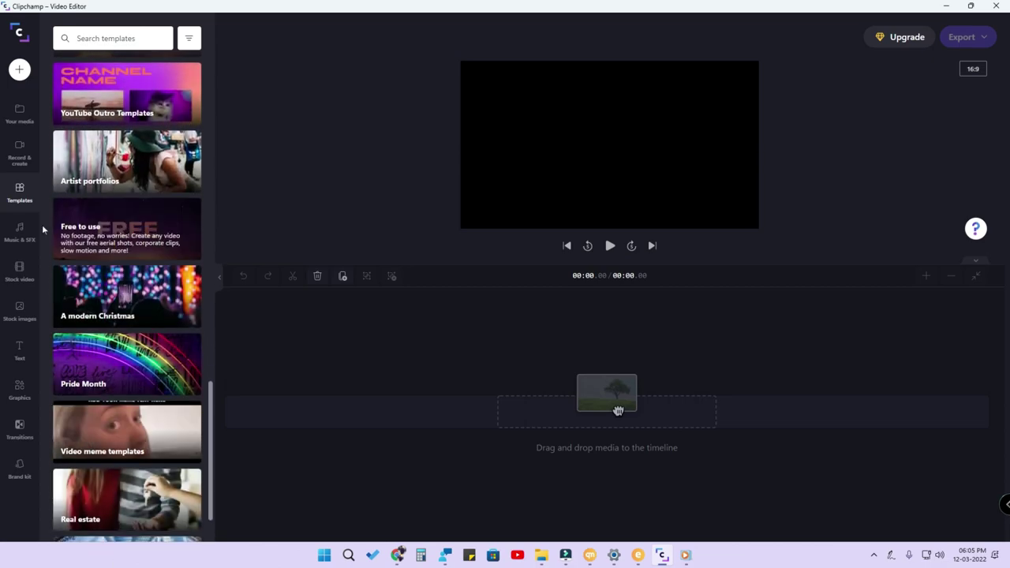
pyautogui.click(25, 233)
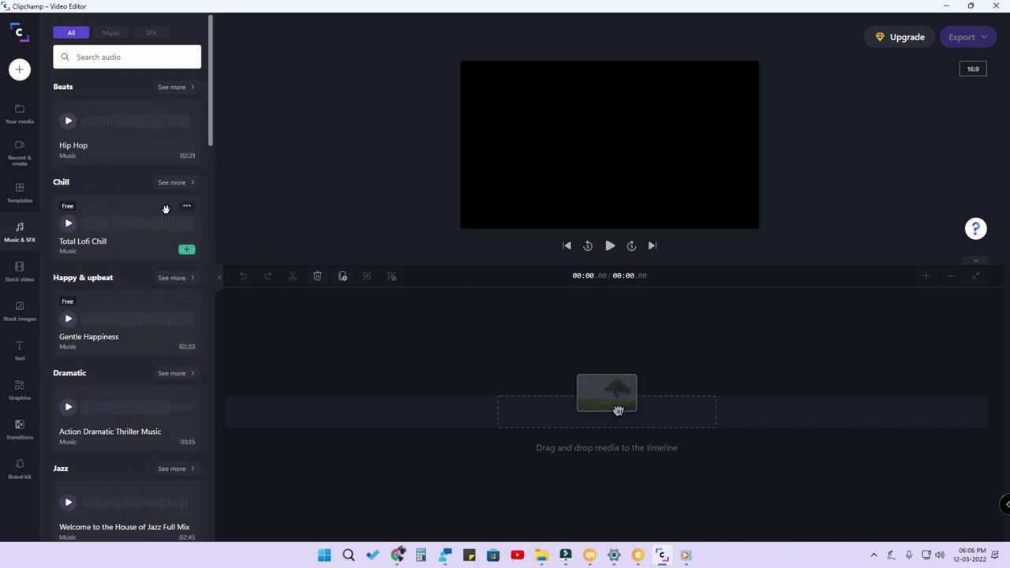
pyautogui.click(19, 271)
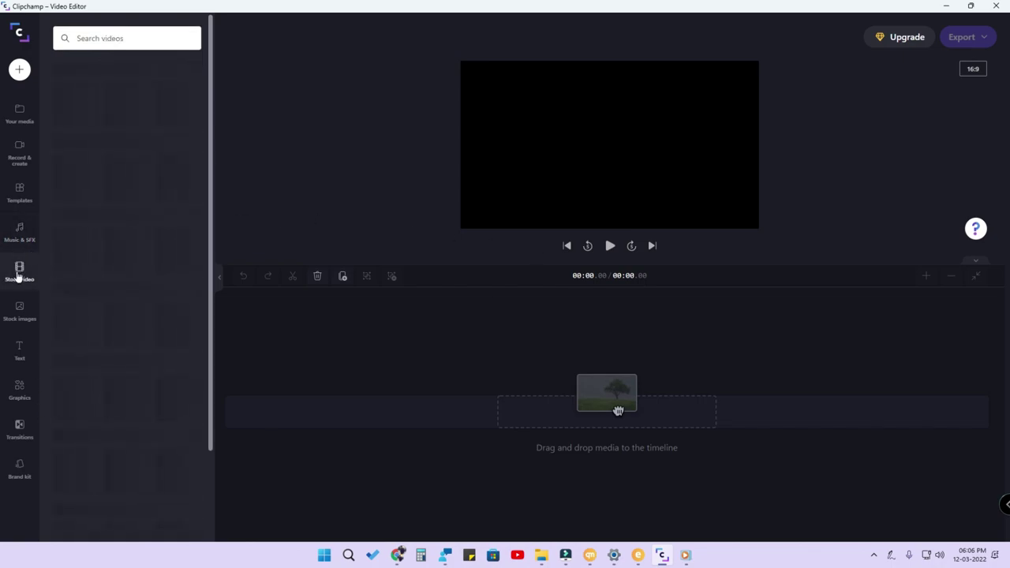
pyautogui.click(24, 315)
pyautogui.click(22, 357)
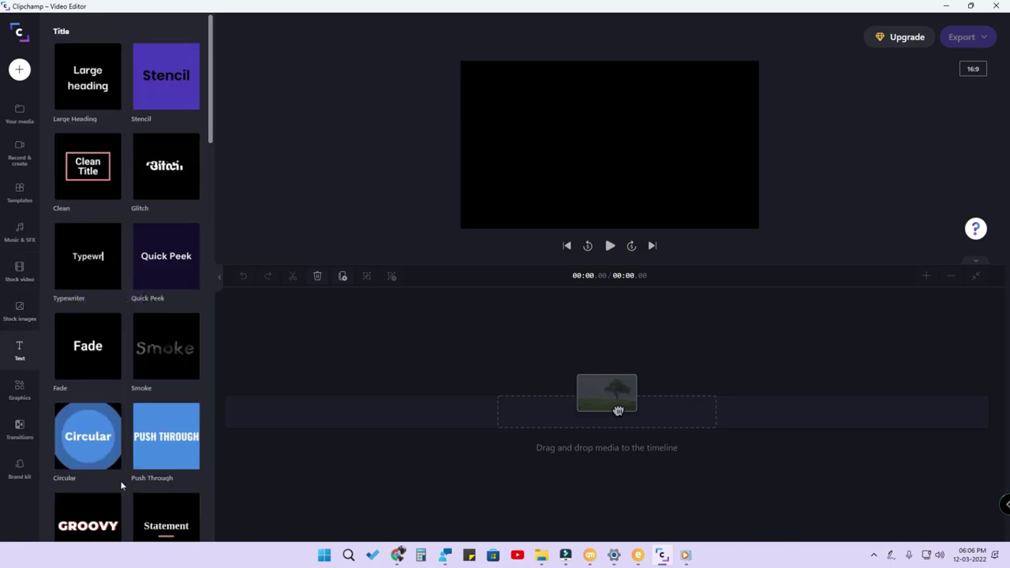
pyautogui.click(20, 390)
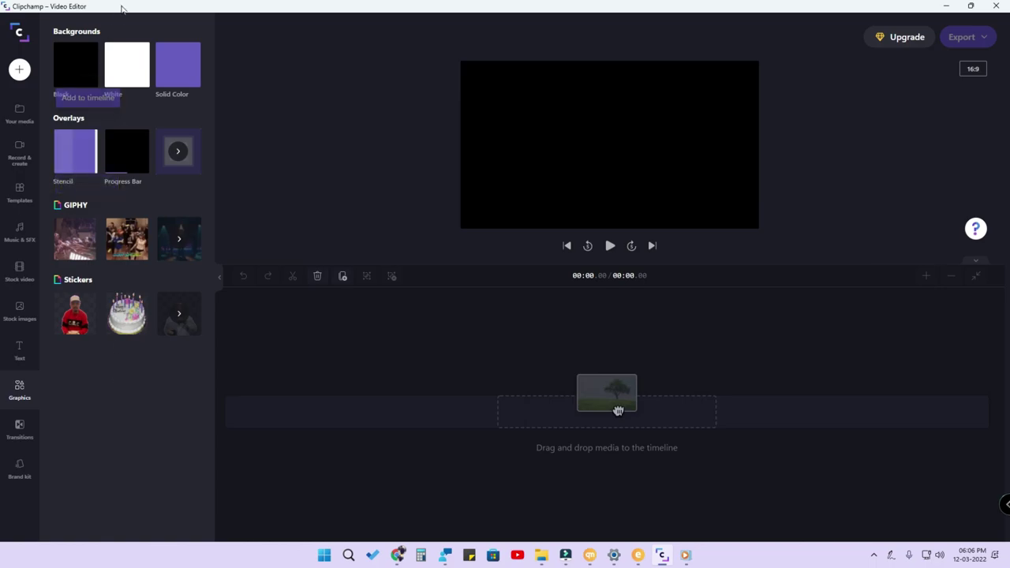
pyautogui.click(20, 428)
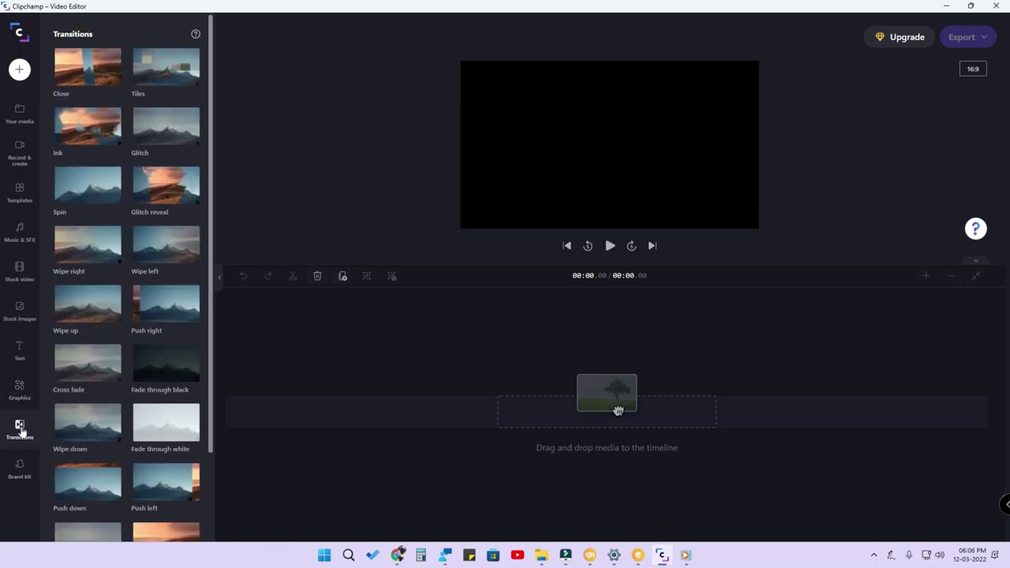
pyautogui.scroll(-2, 134, 286)
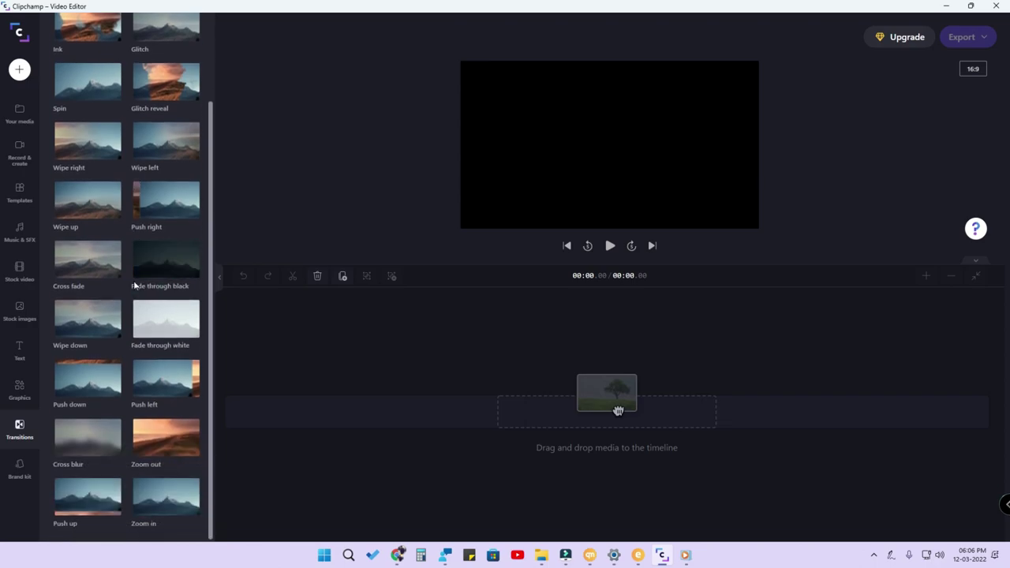
# Step: Import the keyboard tutorial mp4 from the computer and add the 5:09 clip to the timeline
pyautogui.click(20, 471)
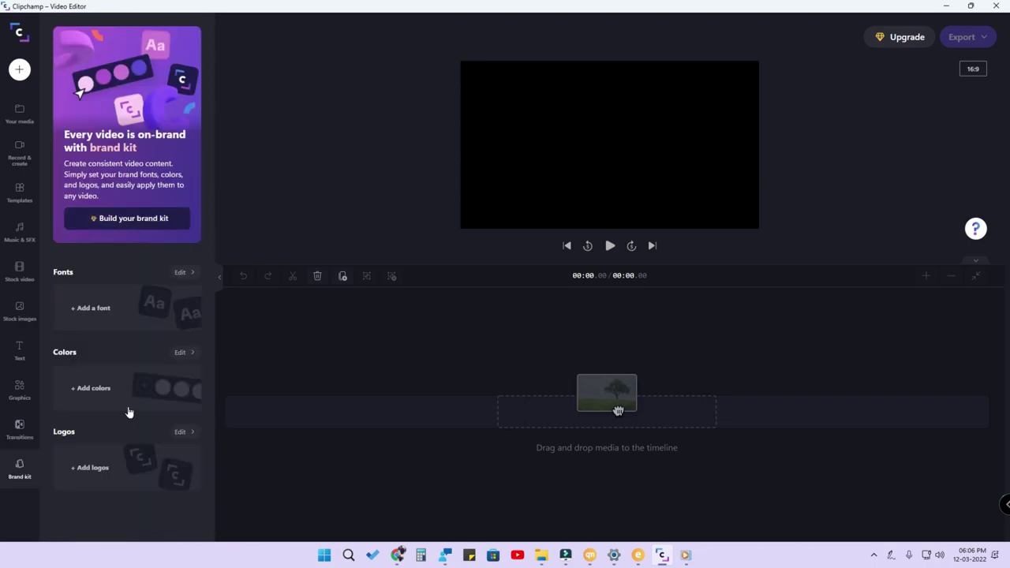
pyautogui.click(19, 115)
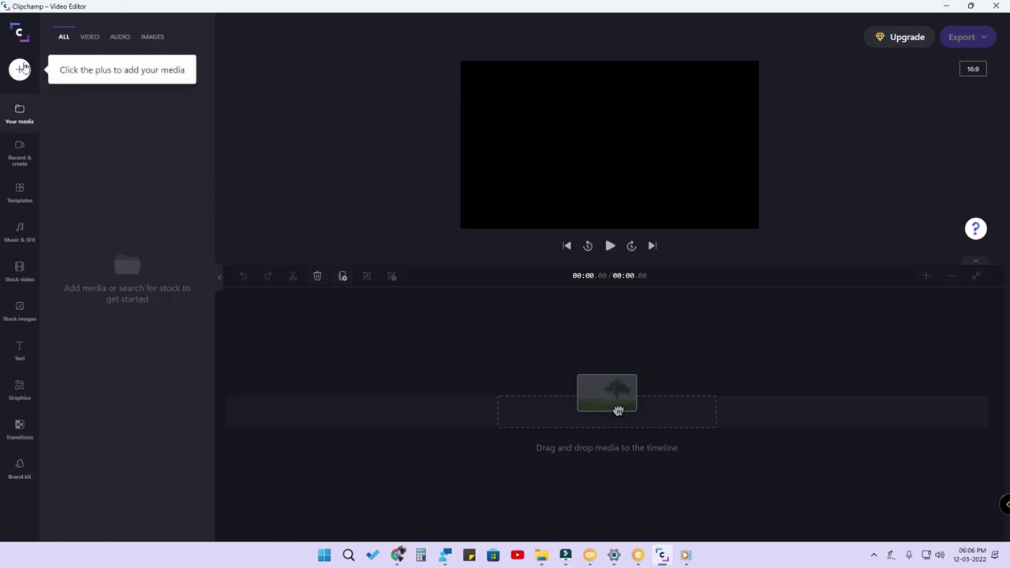
pyautogui.click(21, 69)
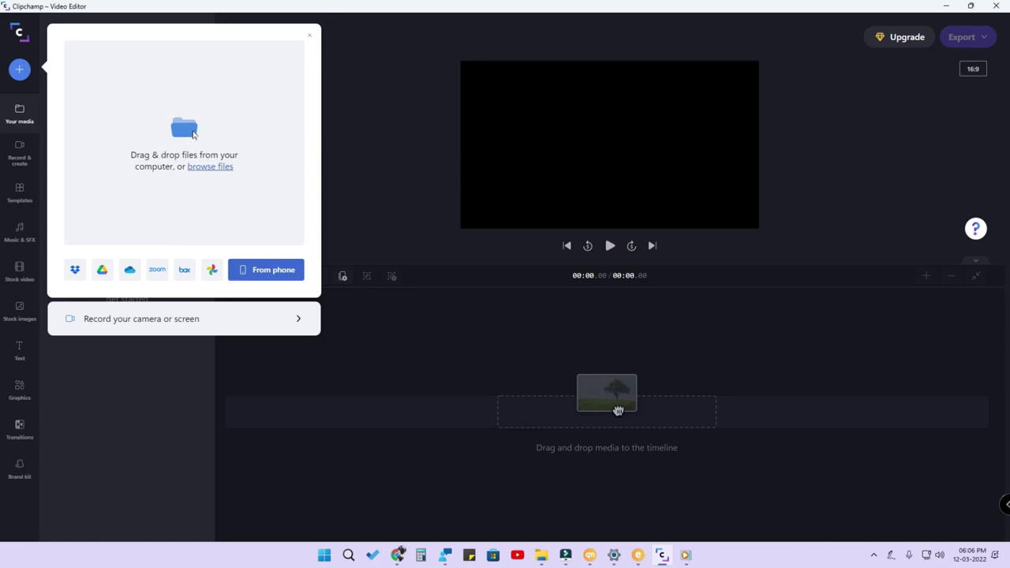
pyautogui.click(192, 134)
pyautogui.click(196, 146)
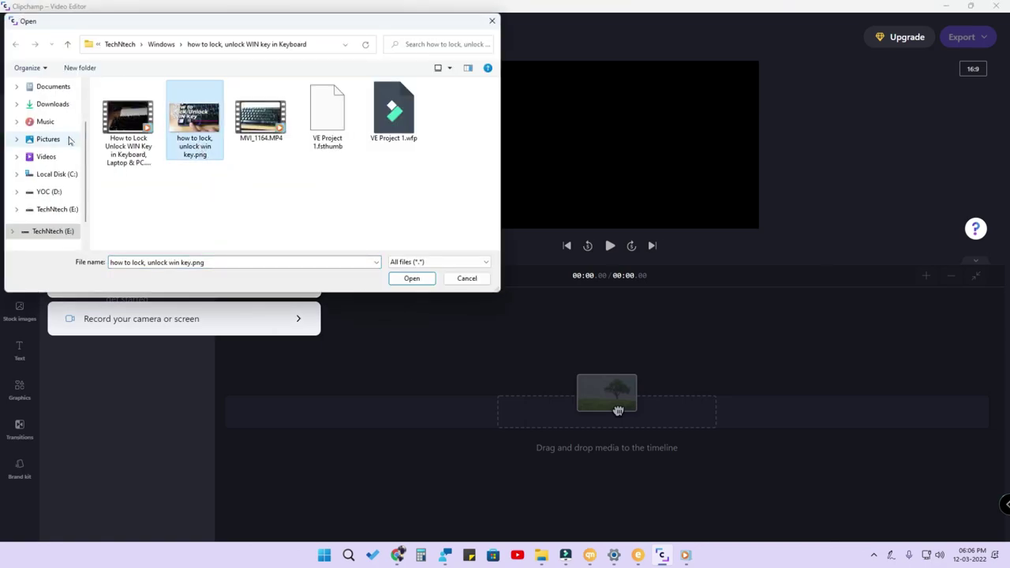
pyautogui.click(124, 121)
pyautogui.click(424, 282)
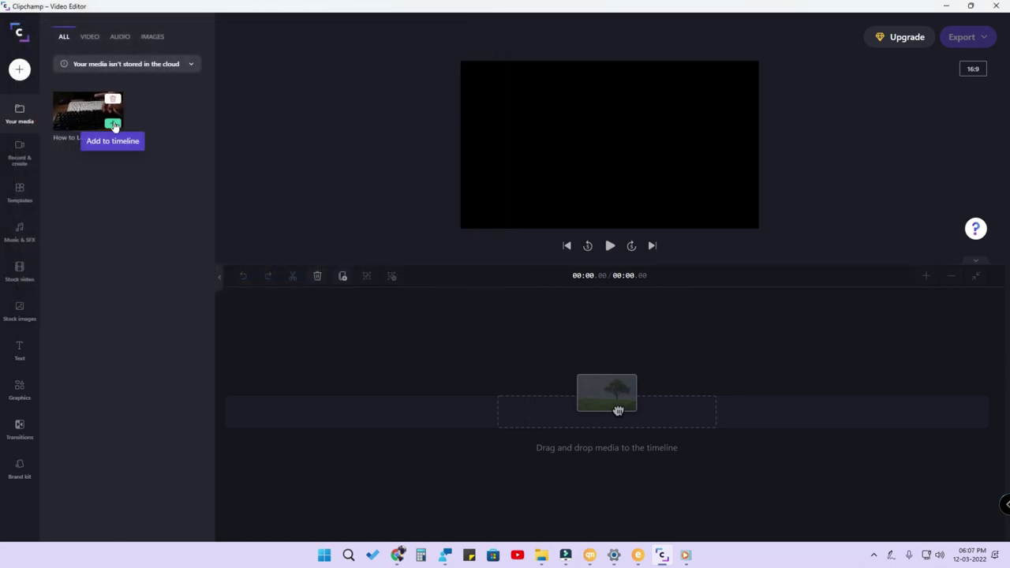
pyautogui.click(113, 123)
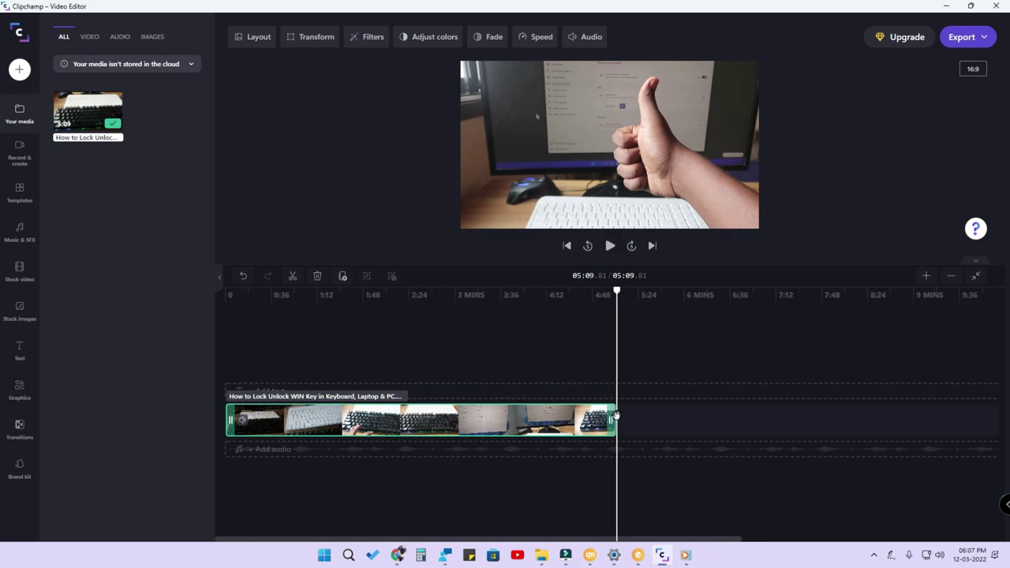
# Step: Split the clip at 1:47.46 and spread the two halves further right
pyautogui.click(259, 295)
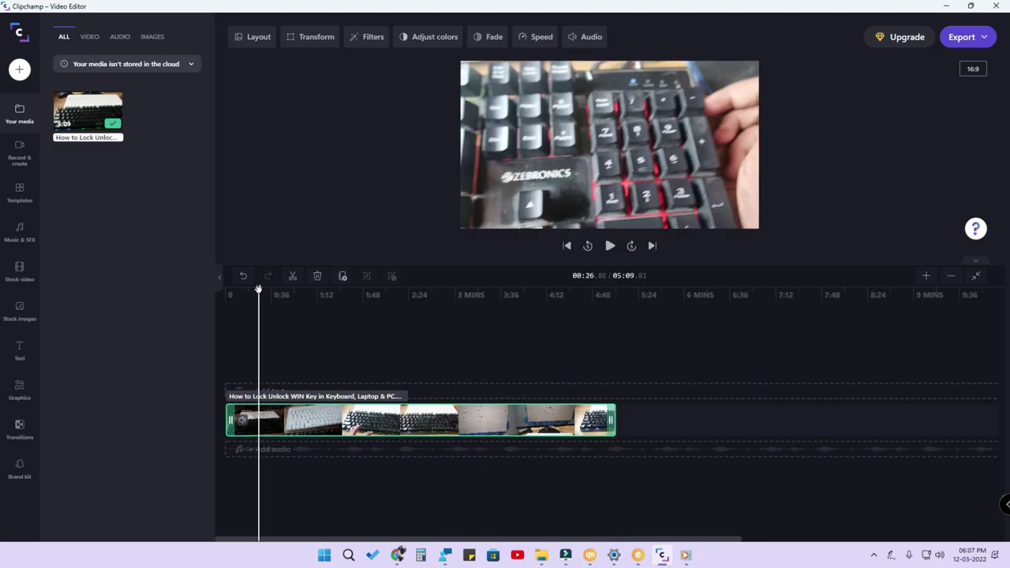
pyautogui.click(361, 294)
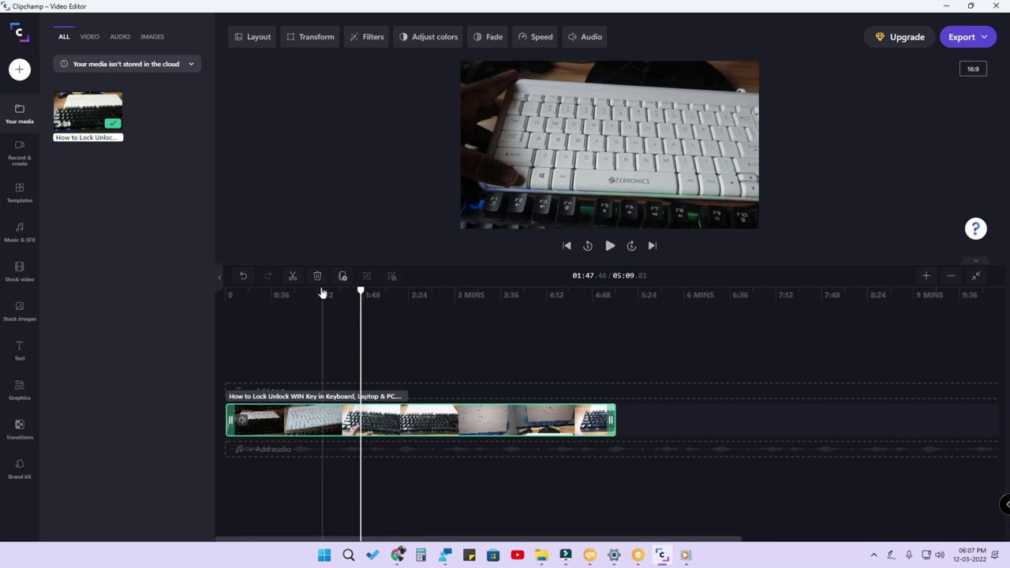
pyautogui.click(292, 276)
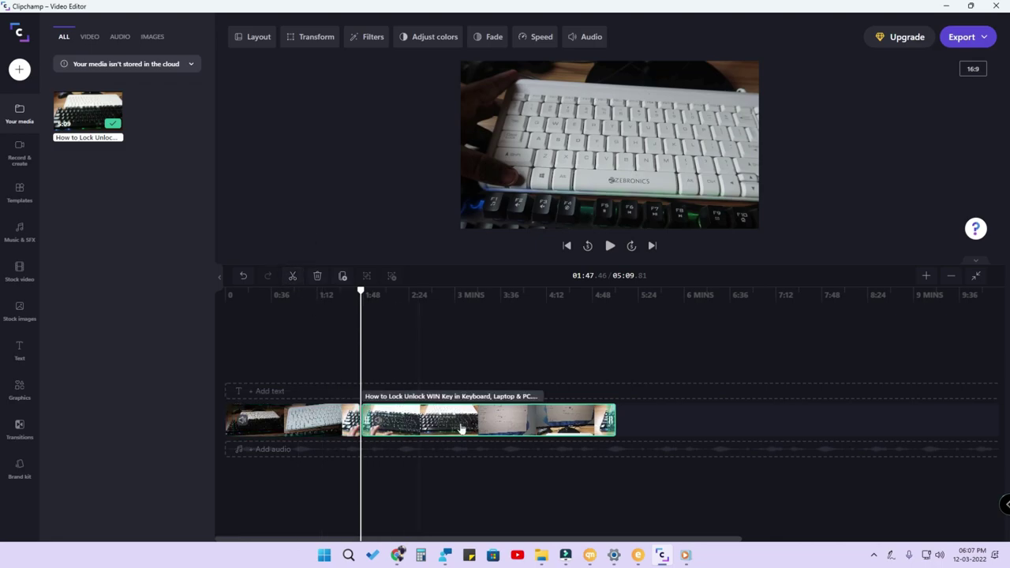
pyautogui.moveTo(498, 414); pyautogui.dragTo(678, 416)
pyautogui.click(319, 430)
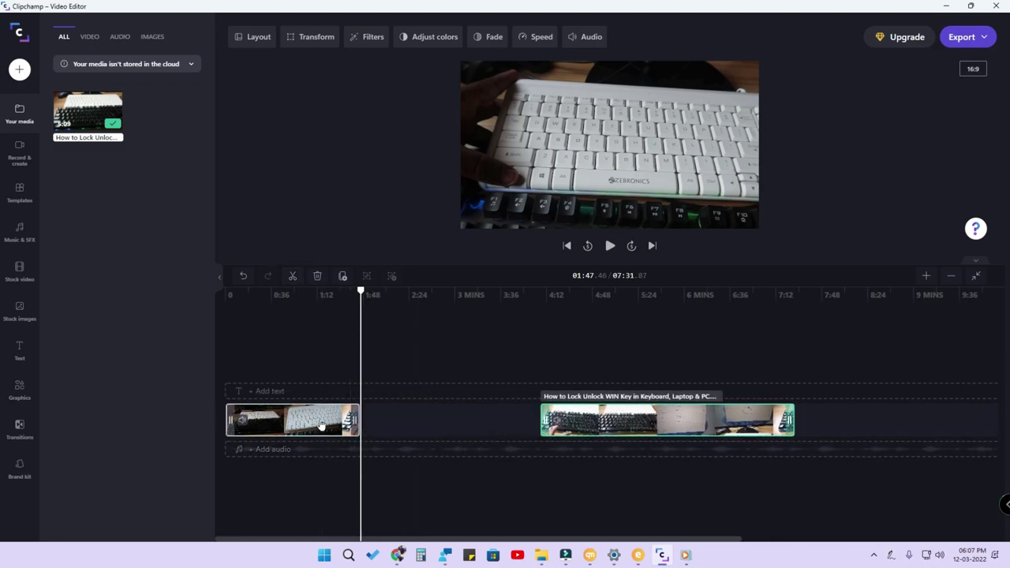
pyautogui.moveTo(319, 431); pyautogui.dragTo(377, 433)
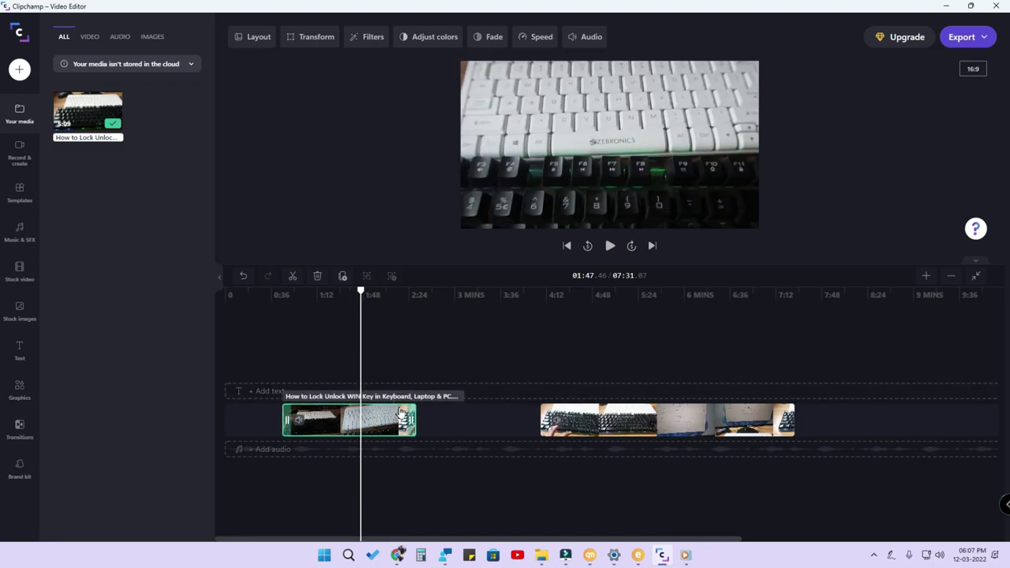
# Step: Split the clip further at 02:06, 04:35, 04:48, 05:53 and 06:43 with S
pyautogui.press('s')
pyautogui.click(316, 300)
pyautogui.press('s')
pyautogui.click(385, 304)
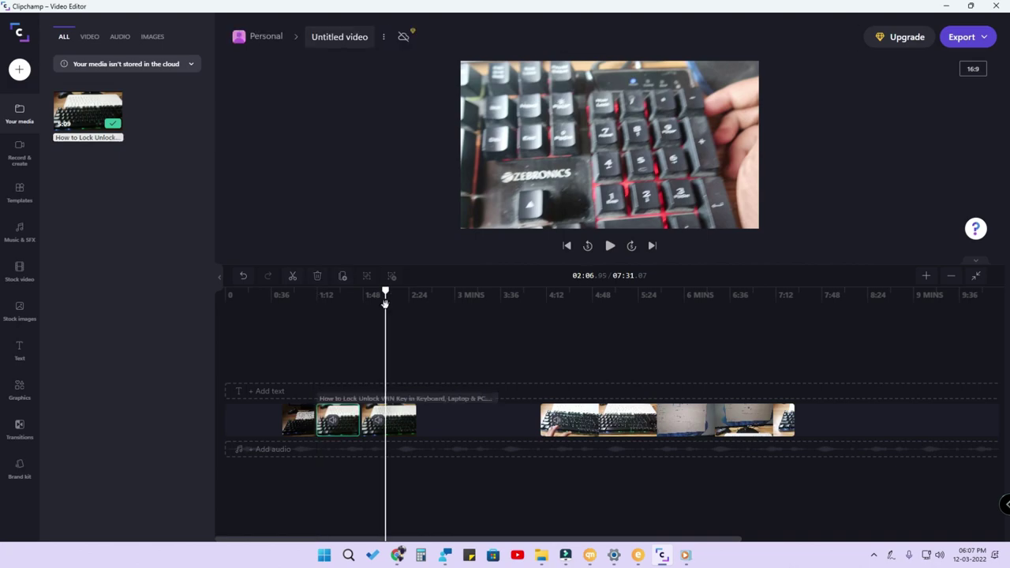
pyautogui.press('s')
pyautogui.click(572, 311)
pyautogui.press('s')
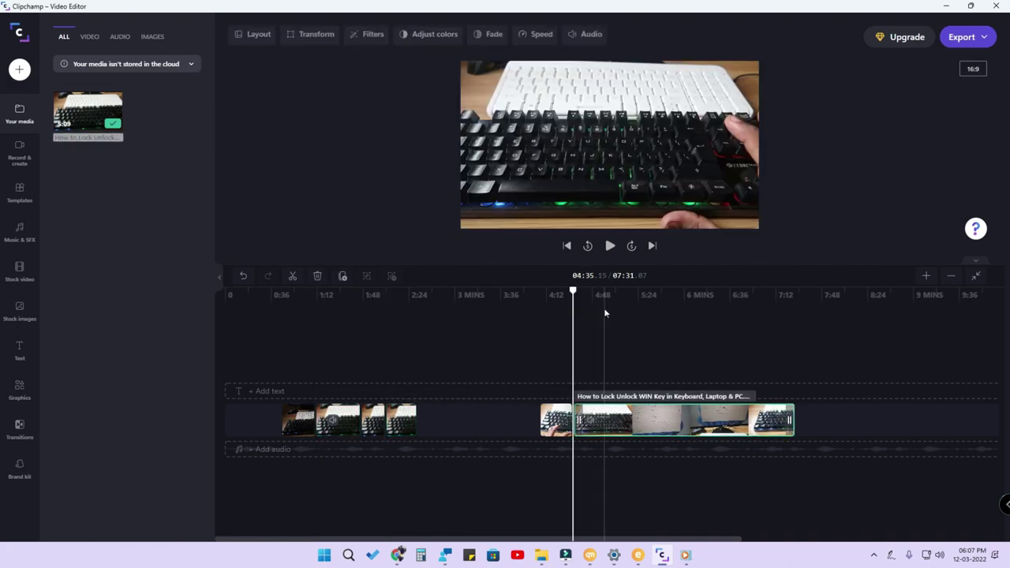
pyautogui.click(613, 307)
pyautogui.press('s')
pyautogui.click(671, 307)
pyautogui.press('s')
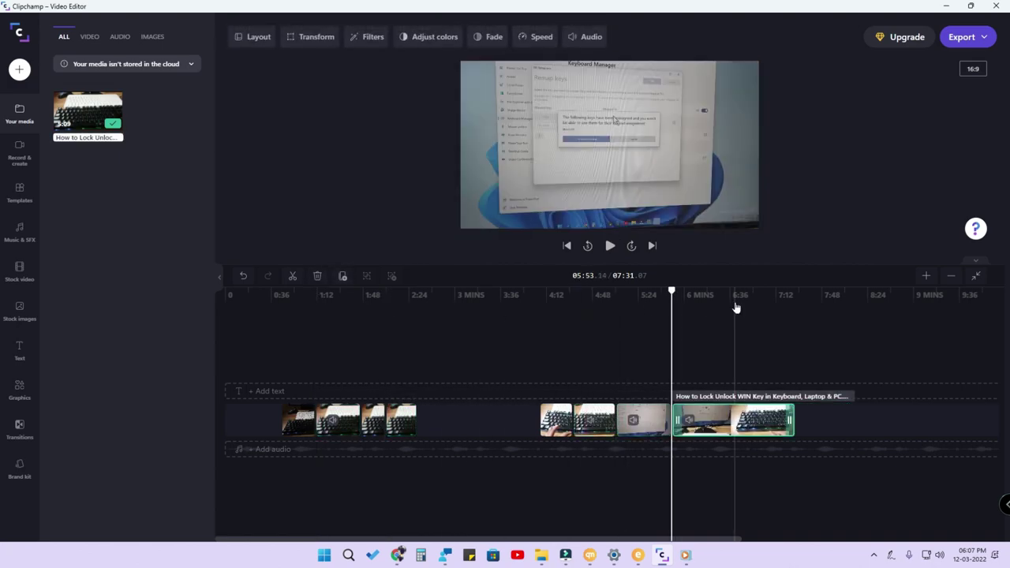
pyautogui.click(735, 308)
pyautogui.press('s')
# Step: Shift two small pieces left to close a gap and select the adjacent pair
pyautogui.moveTo(556, 420); pyautogui.dragTo(532, 420)
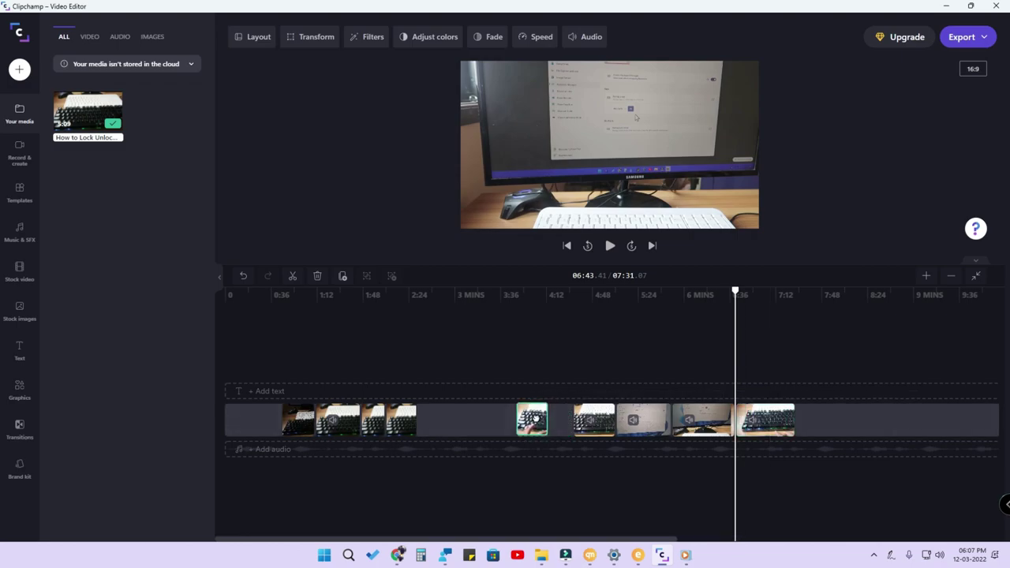
pyautogui.moveTo(593, 420); pyautogui.dragTo(575, 421)
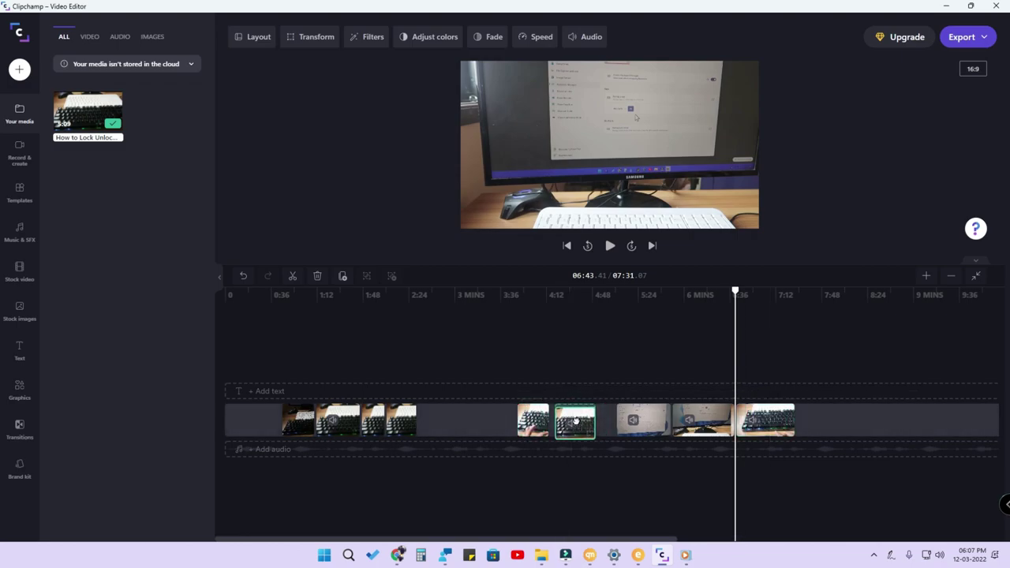
pyautogui.keyDown('shift'); pyautogui.click(535, 426); pyautogui.keyUp('shift')
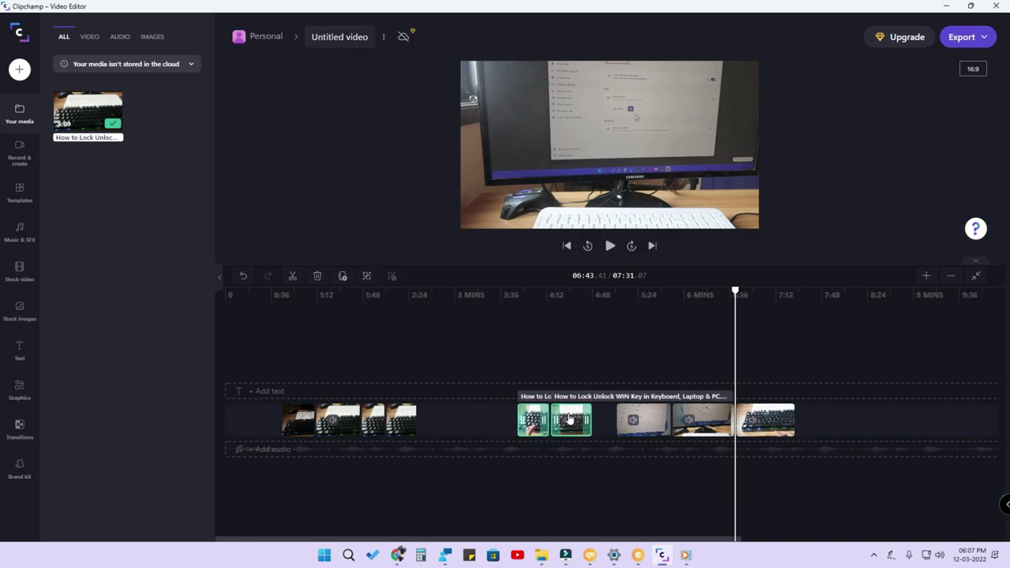
# Step: Group the two selected pieces as Group 1 and move it onto a new upper track
pyautogui.rightClick(570, 419)
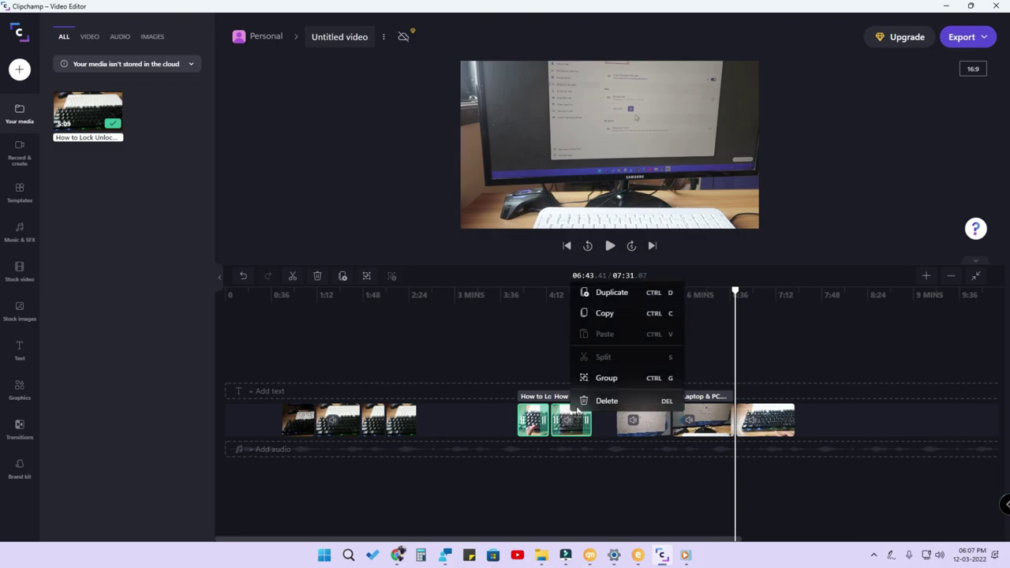
pyautogui.click(603, 379)
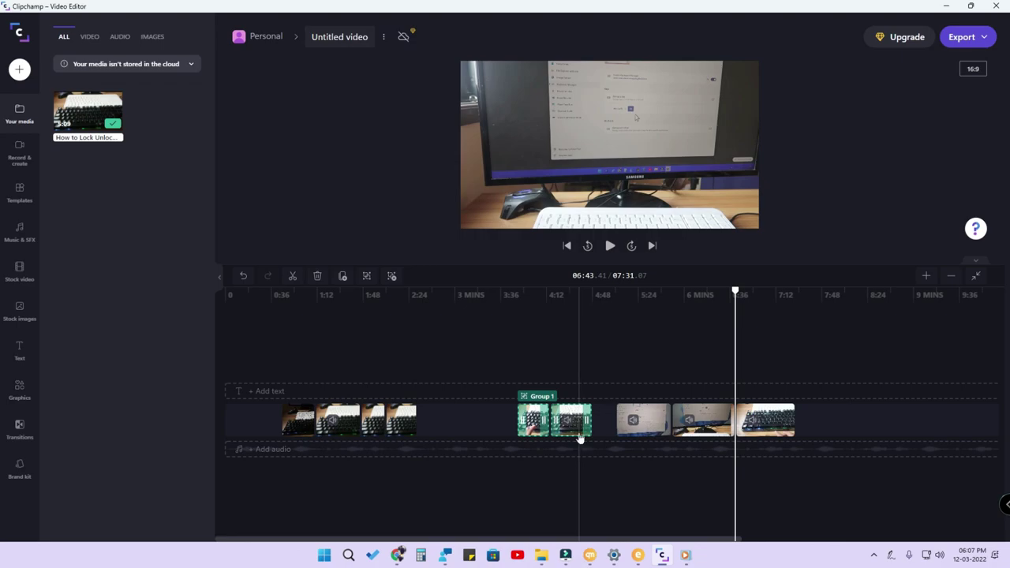
pyautogui.moveTo(570, 427); pyautogui.dragTo(859, 365)
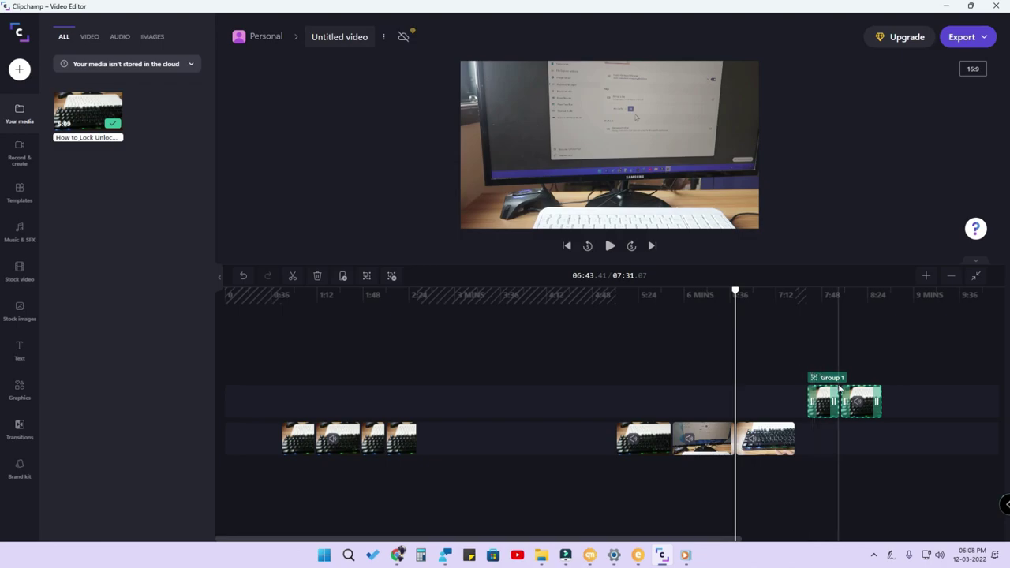
# Step: Group the last two main-track clips as Group 2 and move it onto the upper track
pyautogui.click(762, 442)
pyautogui.keyDown('shift'); pyautogui.click(710, 439); pyautogui.keyUp('shift')
pyautogui.rightClick(727, 438)
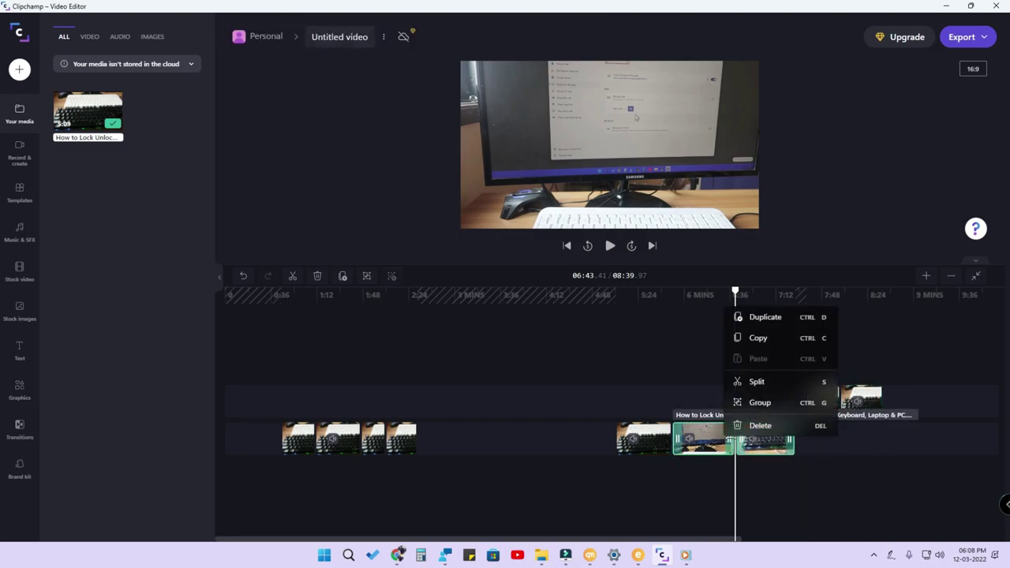
pyautogui.click(760, 403)
pyautogui.moveTo(757, 439); pyautogui.dragTo(760, 407)
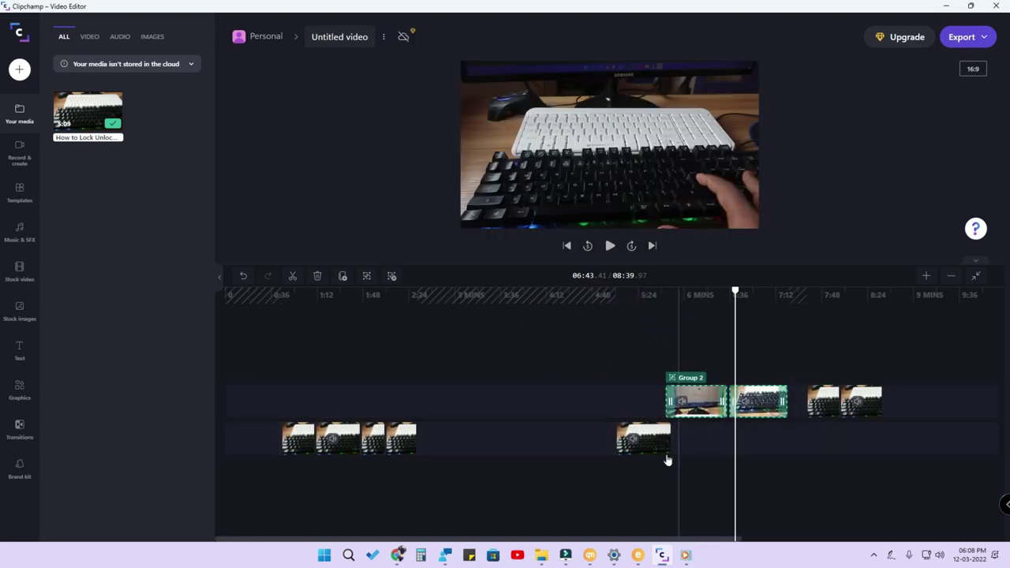
# Step: Slide a main-track clip further left, briefly switching to Filmora and back
pyautogui.moveTo(644, 442); pyautogui.dragTo(524, 487)
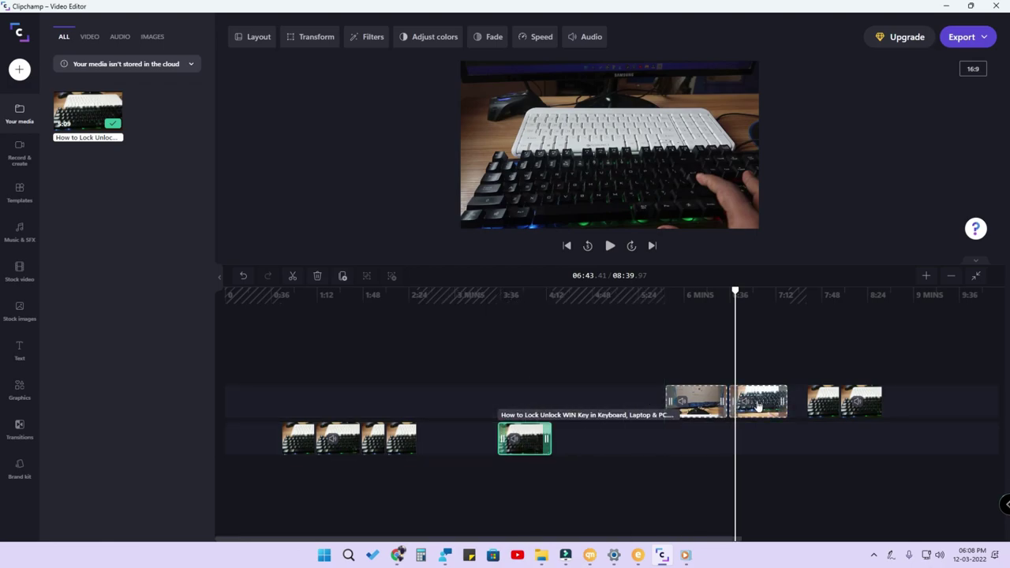
pyautogui.click(565, 555)
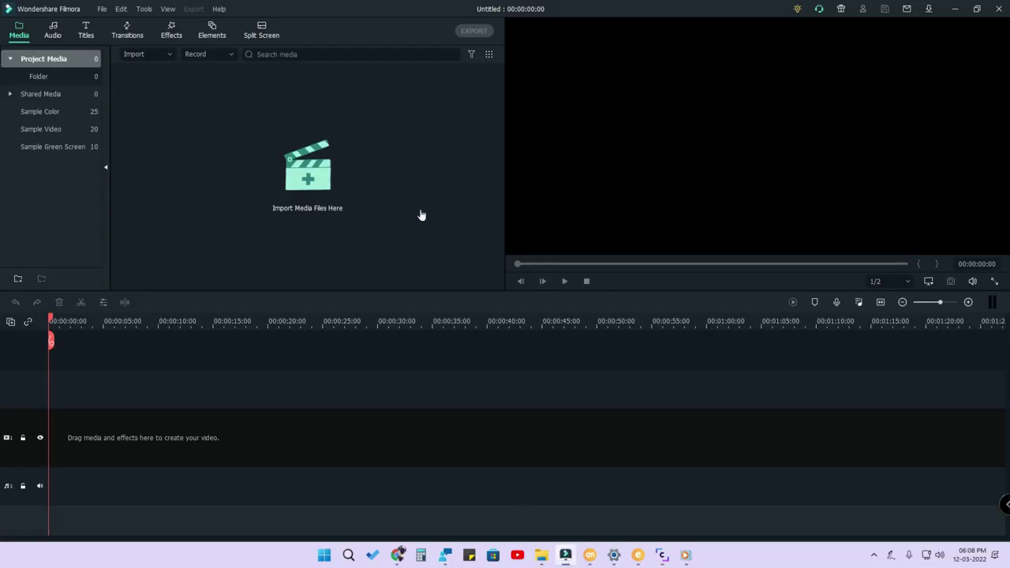
pyautogui.click(954, 9)
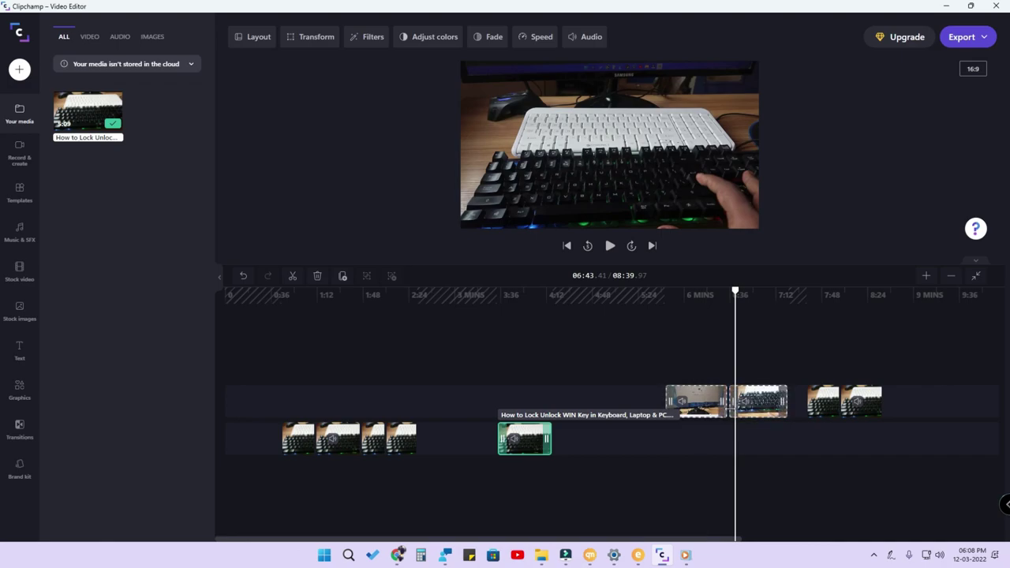
# Step: Nudge the main-track clip slightly left and show the export quality choices: 480p, 720p, 1080p, GIF
pyautogui.moveTo(525, 449)
pyautogui.mouseDown()
pyautogui.moveTo(537, 448)
pyautogui.moveTo(507, 448)
pyautogui.mouseUp()
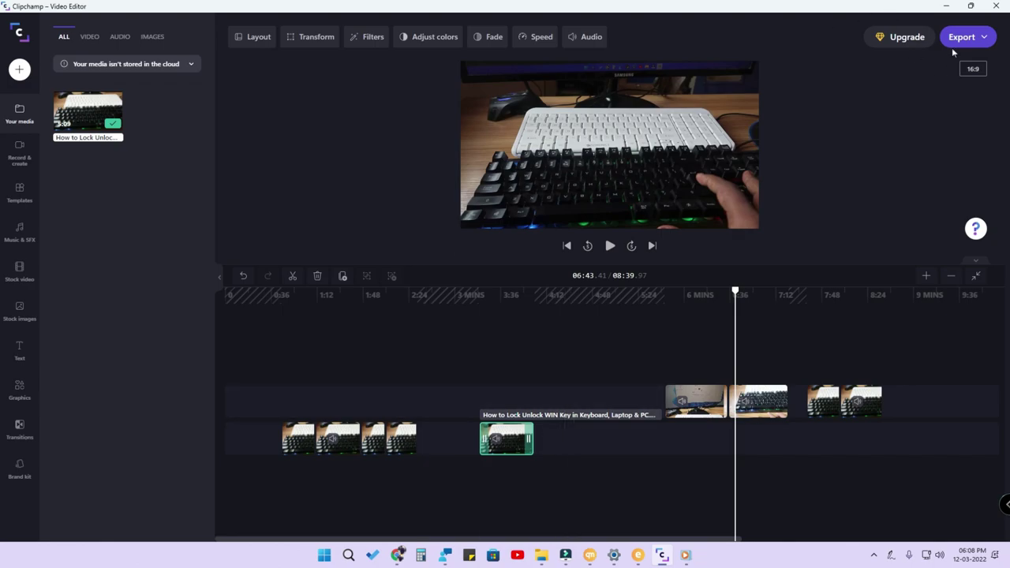
pyautogui.click(987, 36)
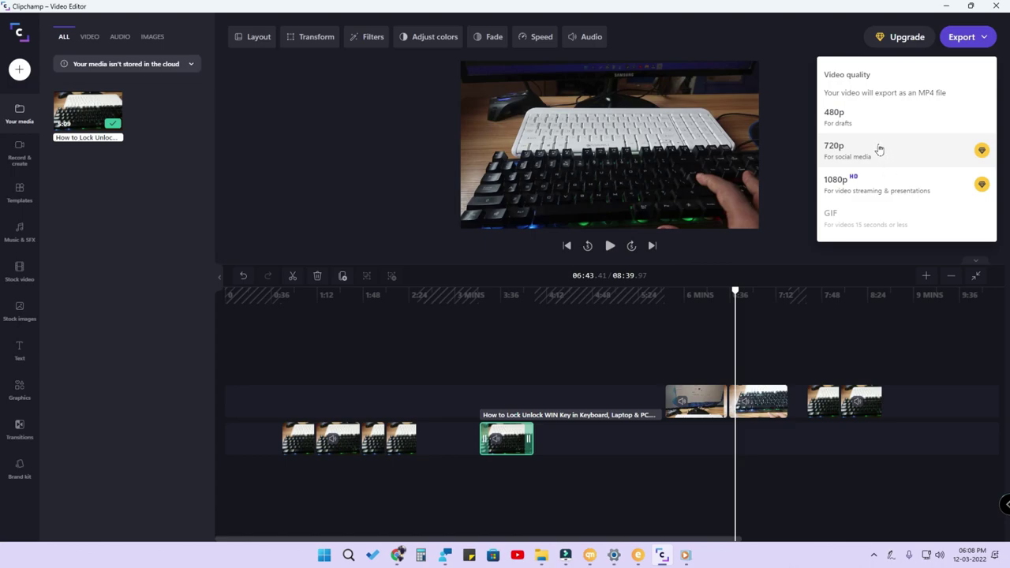
# Step: View and dismiss the upgrade plans, then move both clip groups onto the main track
pyautogui.click(907, 37)
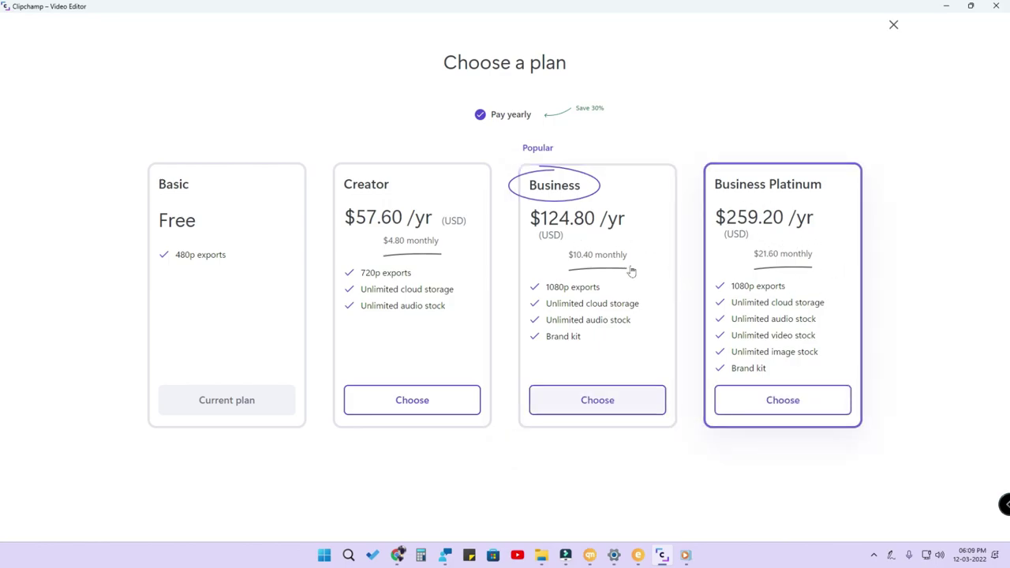
pyautogui.click(892, 26)
pyautogui.moveTo(953, 424); pyautogui.dragTo(455, 449)
# Step: Delete the gap between clips and the gap at the start, shortening the project to 05:28.88
pyautogui.click(452, 424)
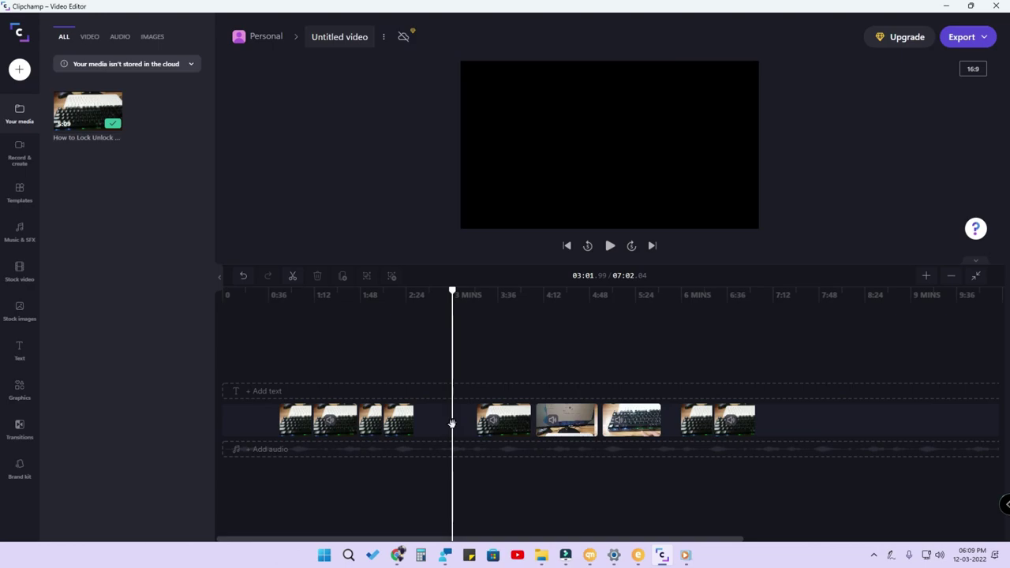
pyautogui.click(445, 420)
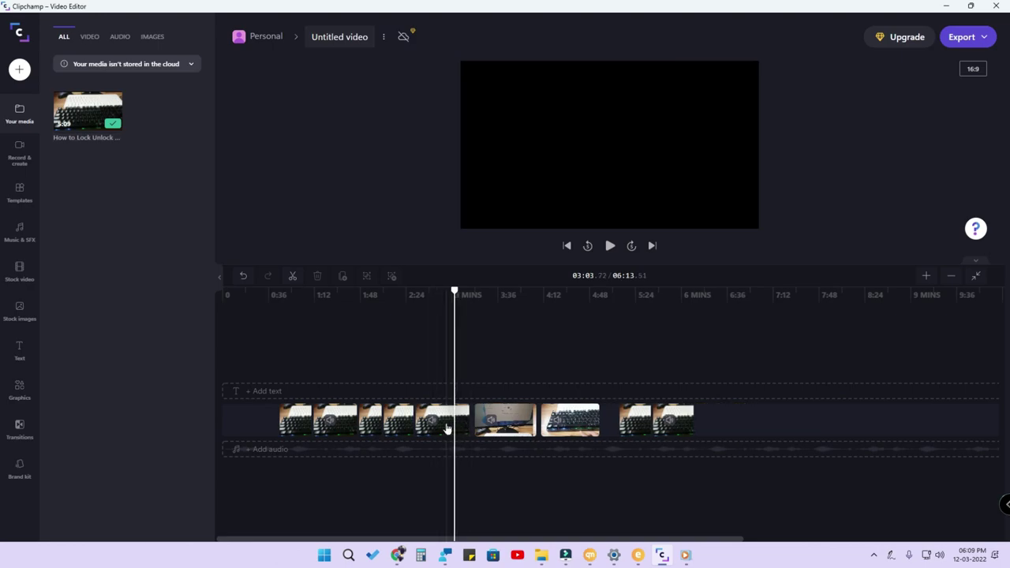
pyautogui.click(243, 419)
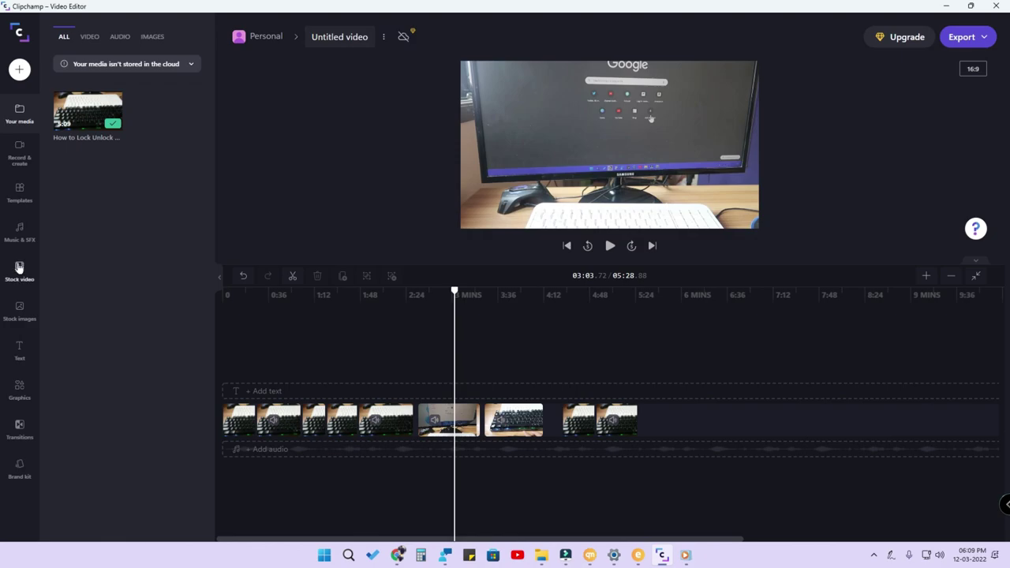
# Step: Open the Text library of titles
pyautogui.click(20, 351)
# Step: Place a Clean title above the clips and replace its placeholder text with 'Hi'
pyautogui.moveTo(88, 168); pyautogui.dragTo(471, 386)
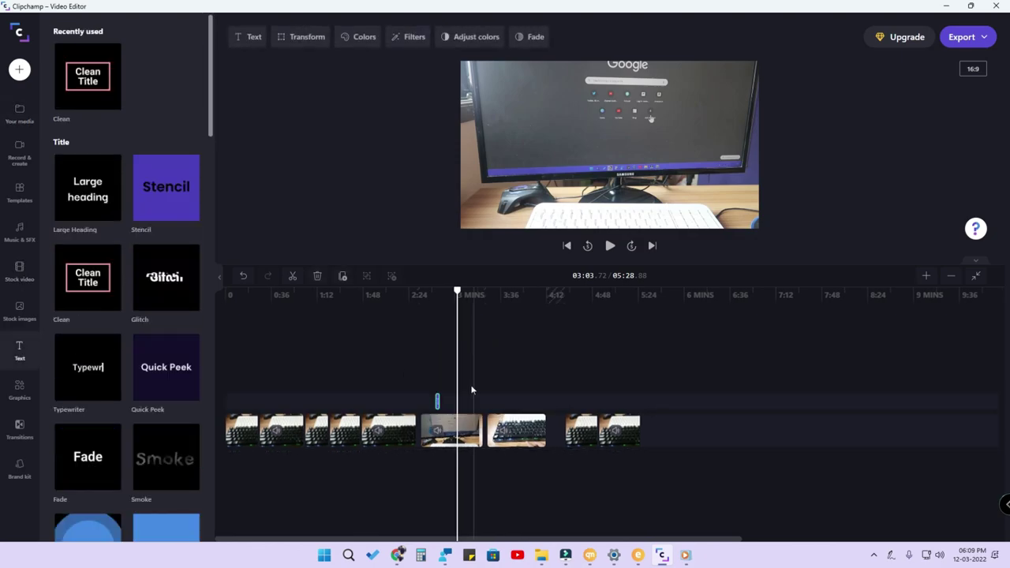
pyautogui.click(438, 298)
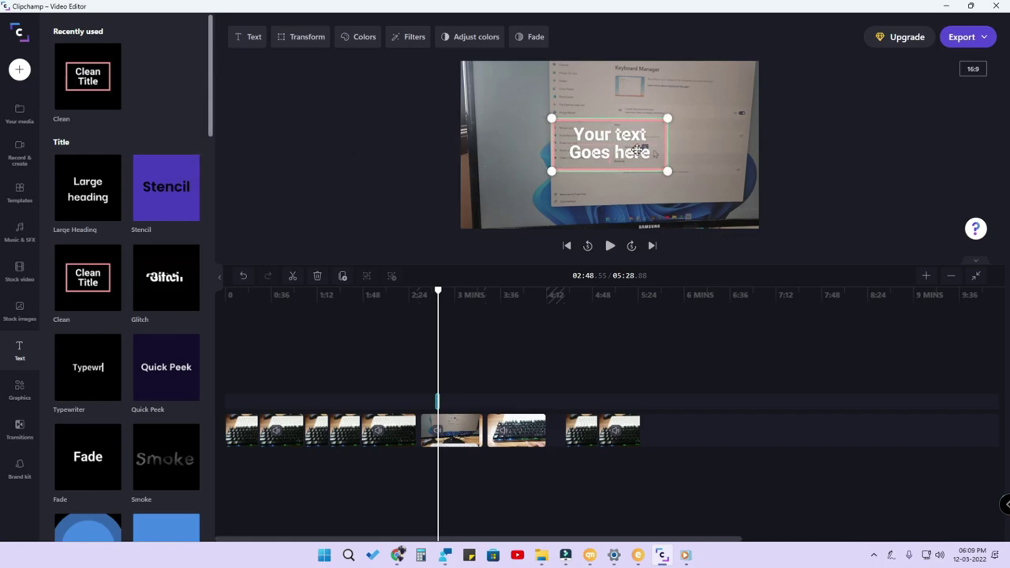
pyautogui.click(639, 149)
pyautogui.moveTo(220, 107); pyautogui.dragTo(166, 95)
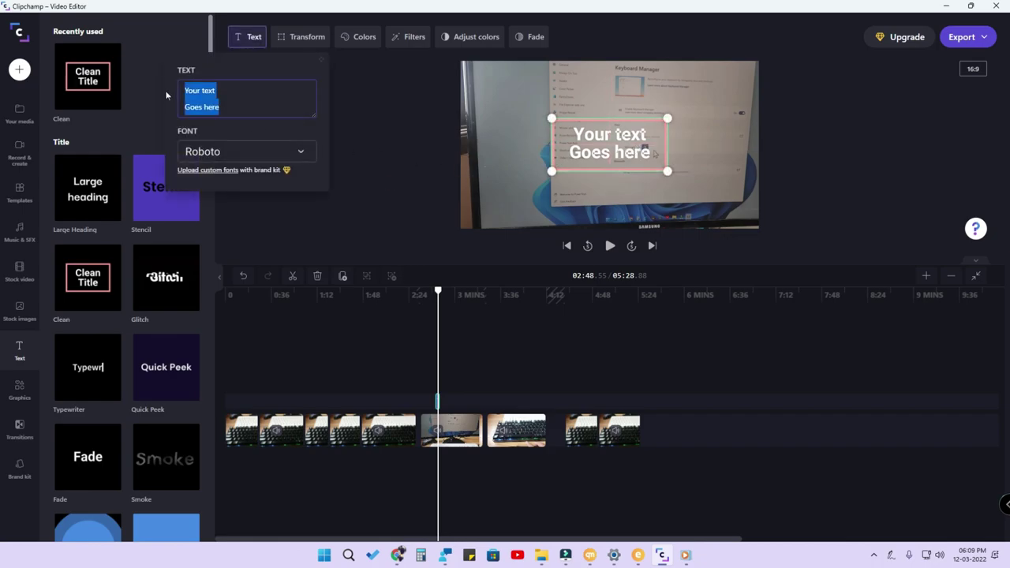
pyautogui.write('Hi')
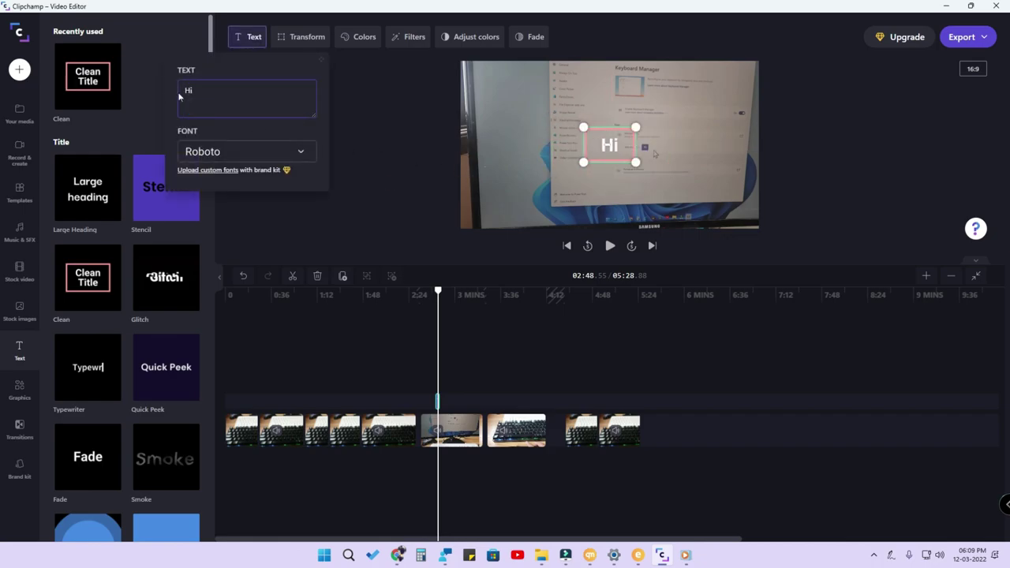
pyautogui.click(430, 202)
# Step: Play back the video to check 'Hi' appears over the keyboard footage
pyautogui.click(433, 316)
pyautogui.press('space')
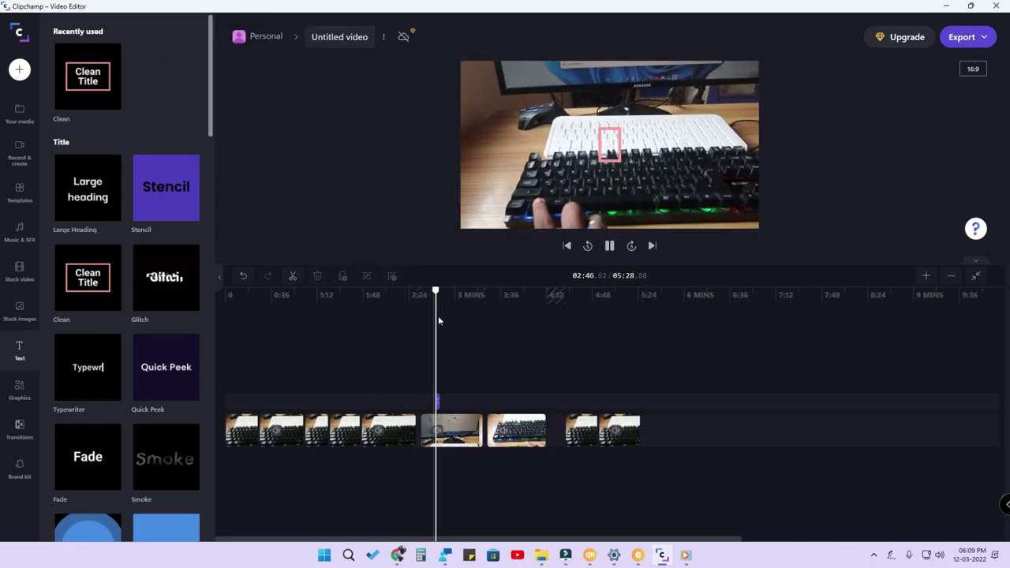
pyautogui.click(432, 298)
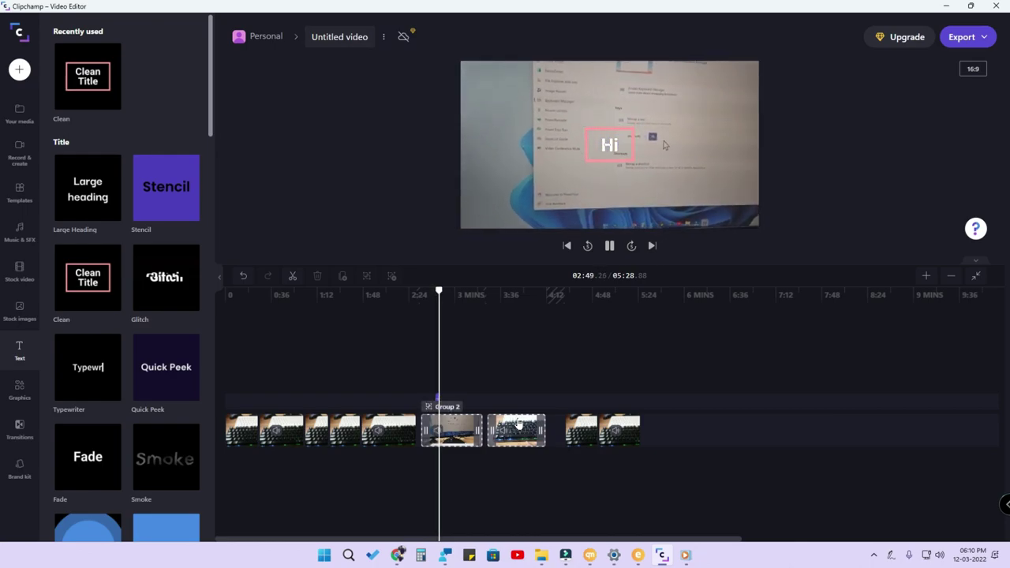
pyautogui.click(339, 316)
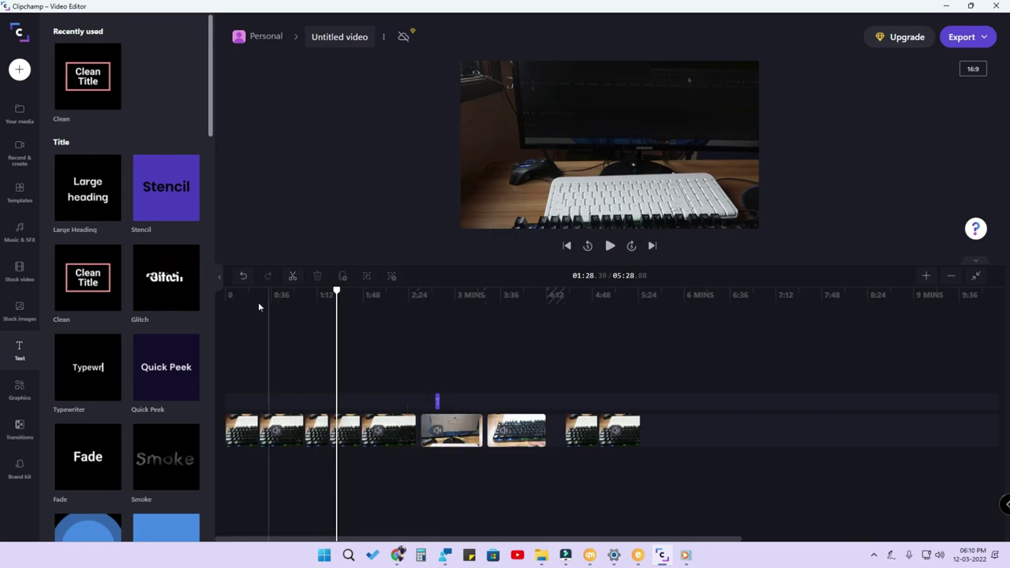
# Step: Add copies of the imported keyboard video on new stacked top tracks, lengthening the project to 06:32.14
pyautogui.click(20, 113)
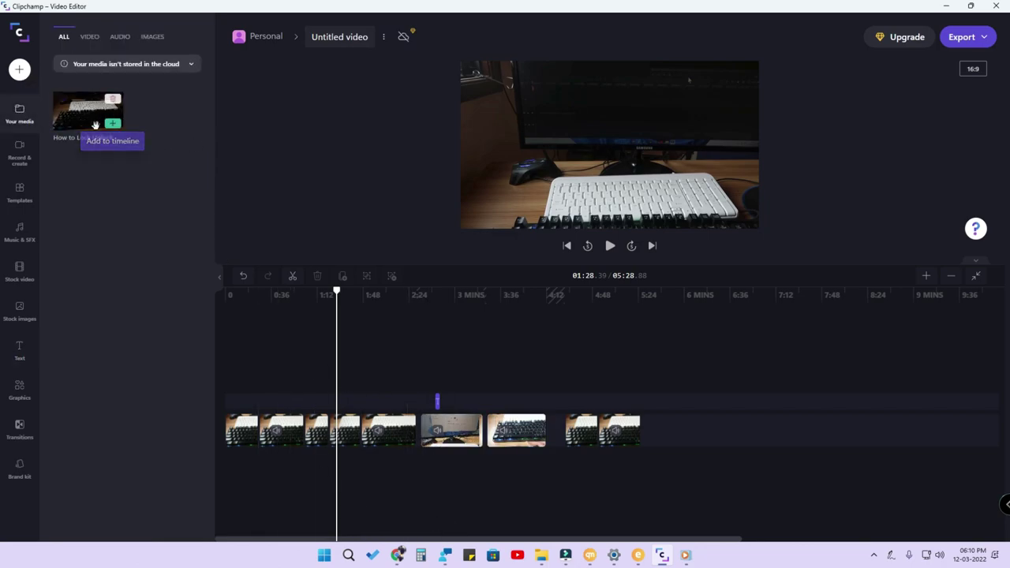
pyautogui.moveTo(99, 114); pyautogui.dragTo(309, 398)
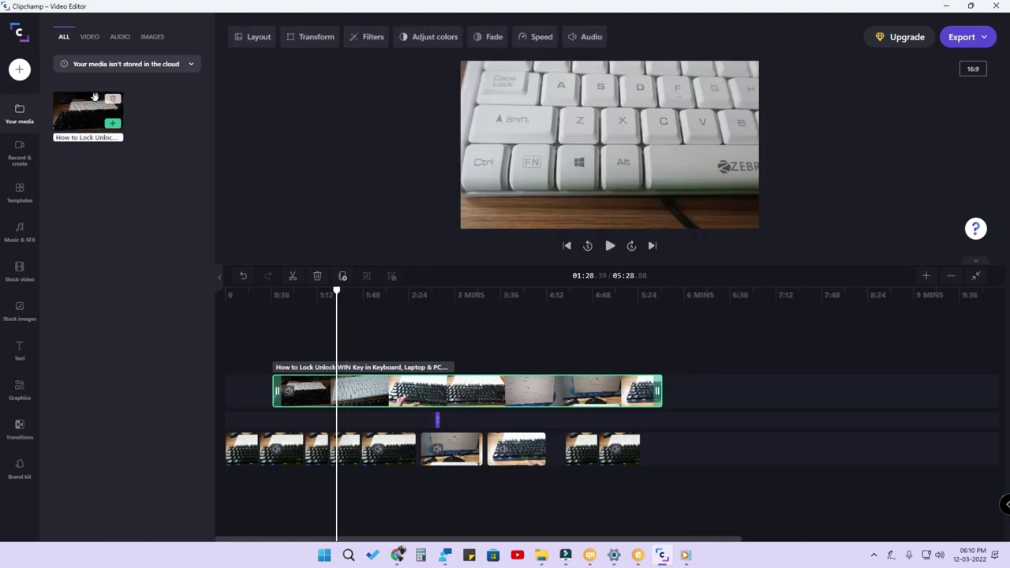
pyautogui.moveTo(88, 115); pyautogui.dragTo(374, 353)
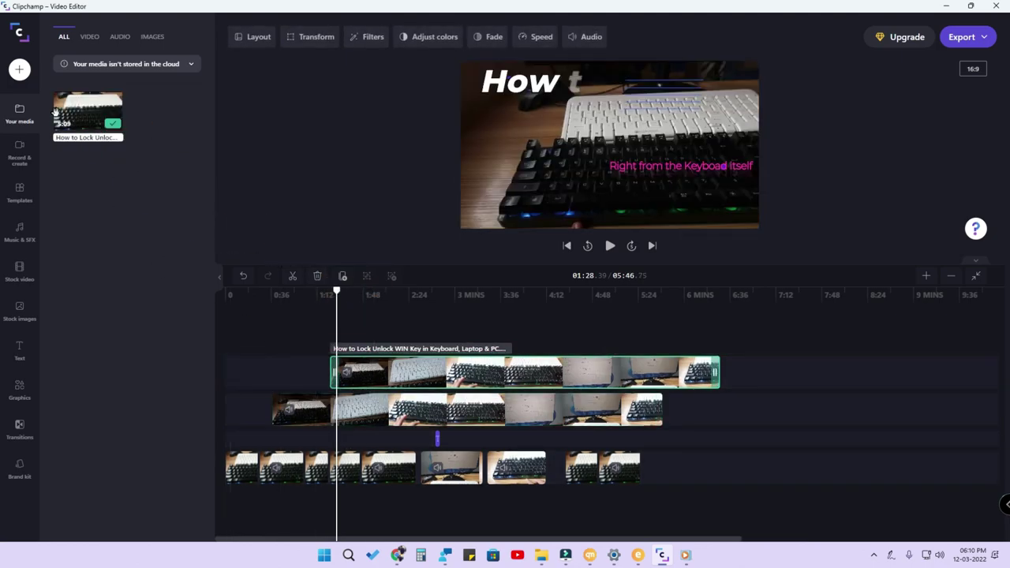
pyautogui.moveTo(89, 114); pyautogui.dragTo(357, 330)
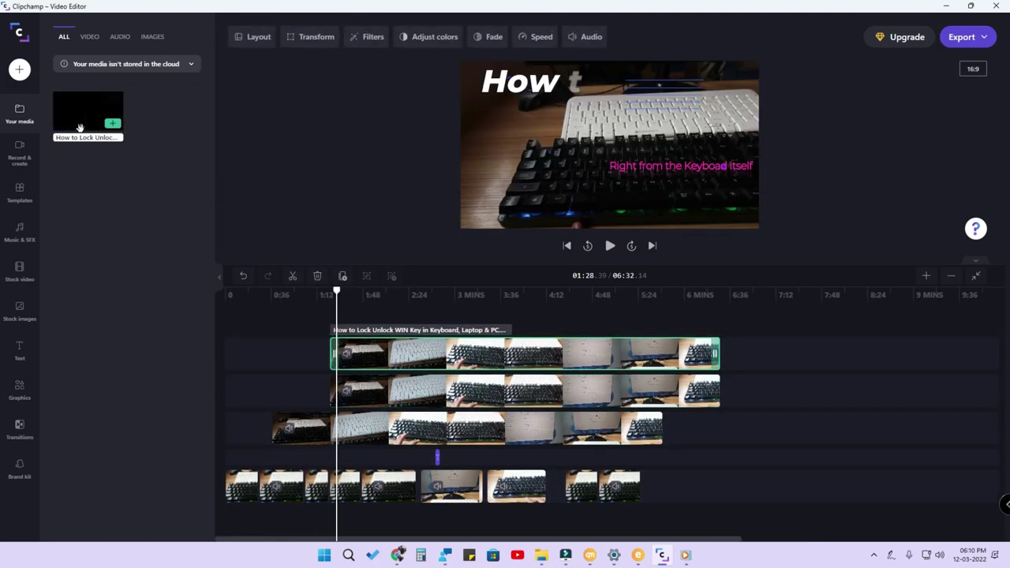
pyautogui.moveTo(88, 115); pyautogui.dragTo(393, 337)
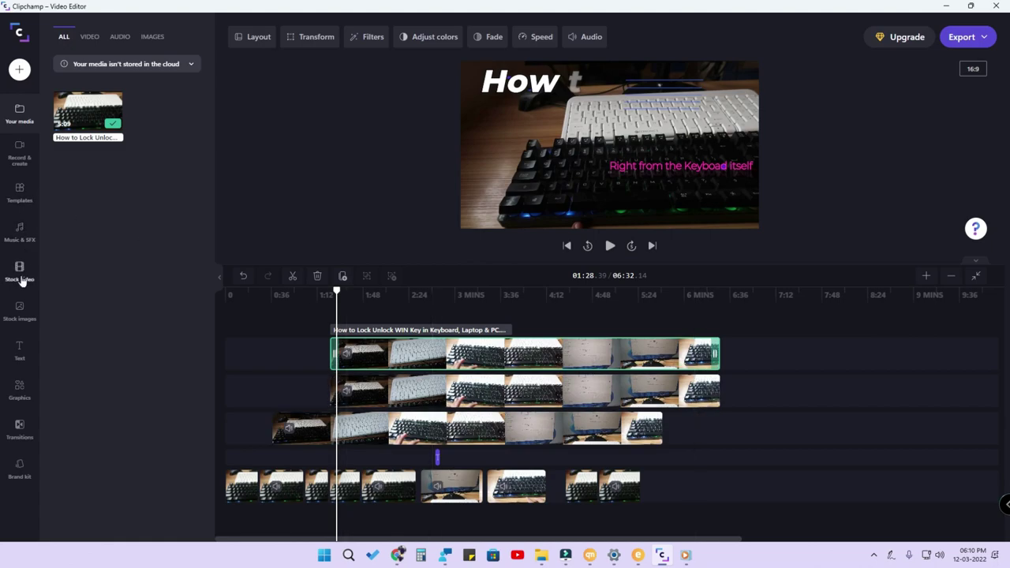
# Step: Add the Hip Hop, Total Lofi Chill and Gentle Happiness stock music tracks to the timeline
pyautogui.click(20, 230)
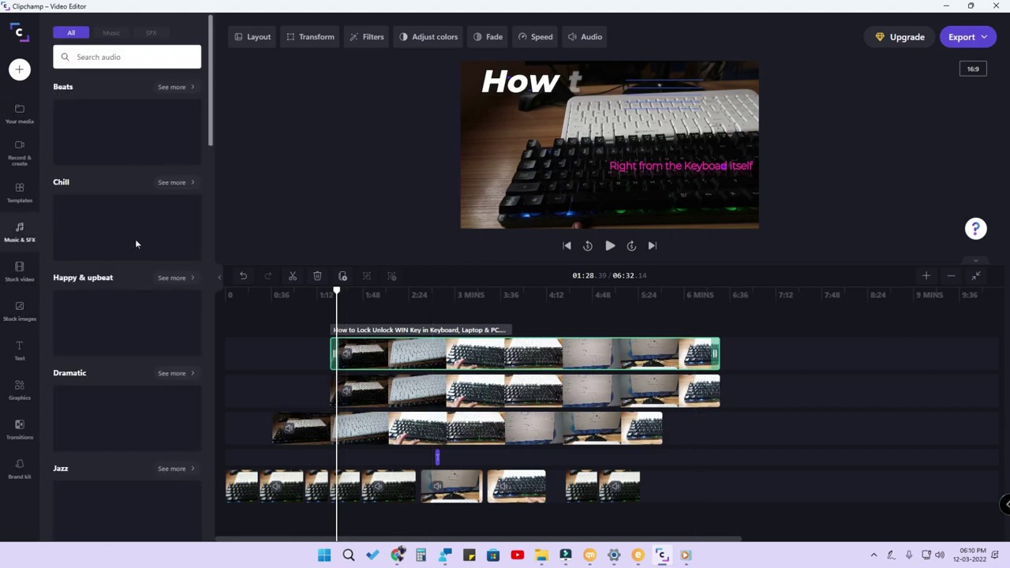
pyautogui.click(185, 155)
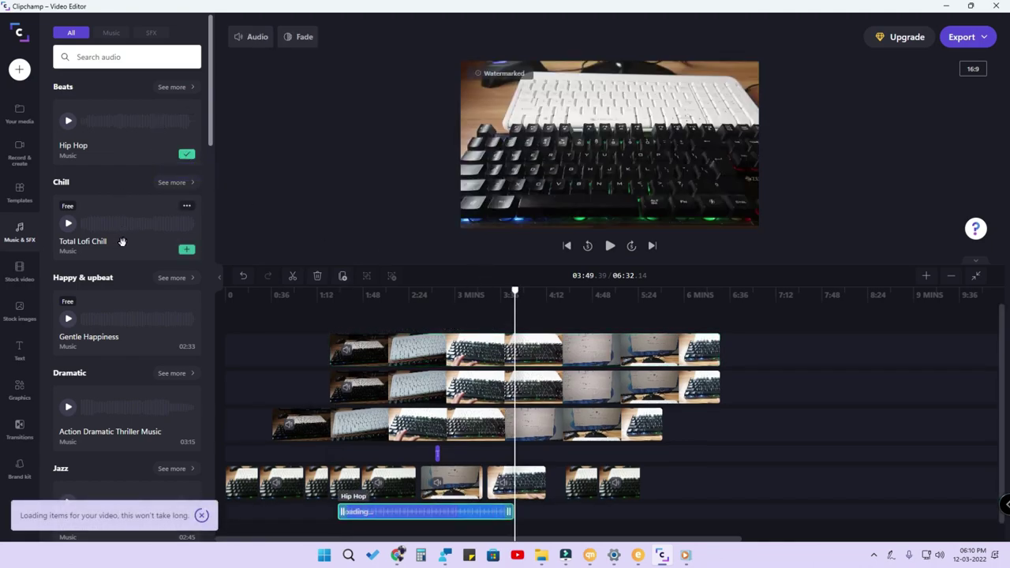
pyautogui.moveTo(118, 238); pyautogui.dragTo(663, 527)
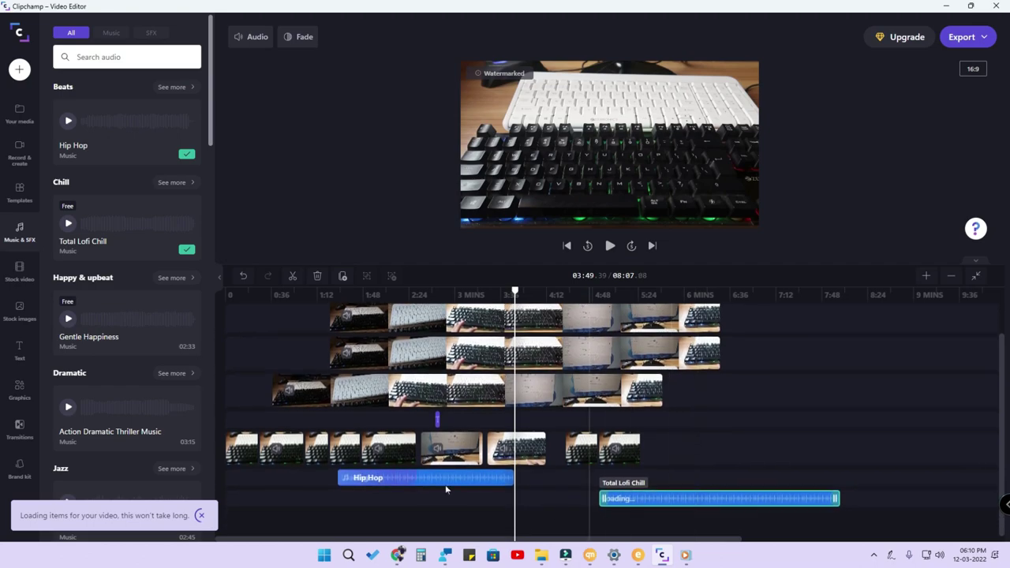
pyautogui.click(187, 345)
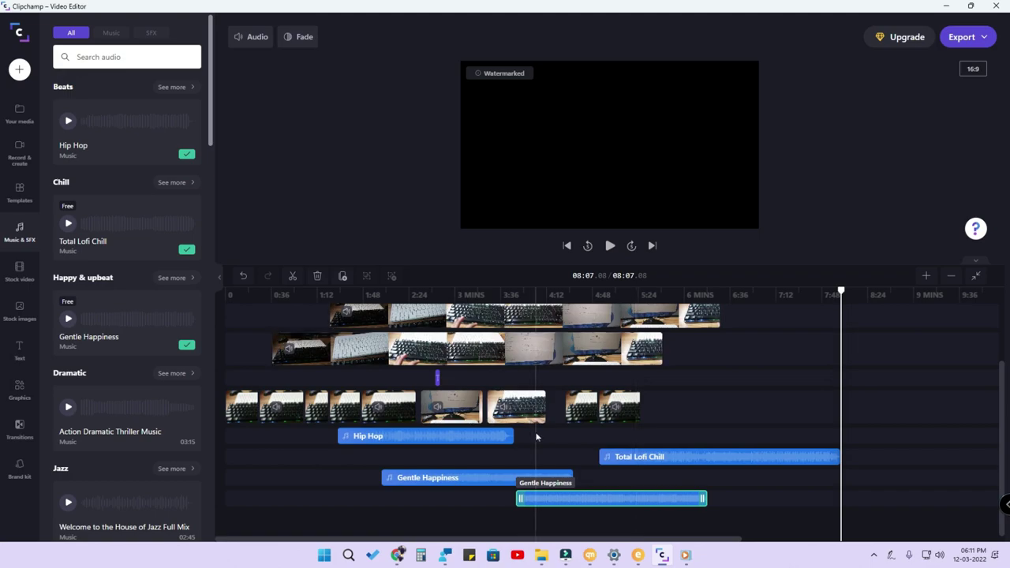
pyautogui.scroll(2, 537, 437)
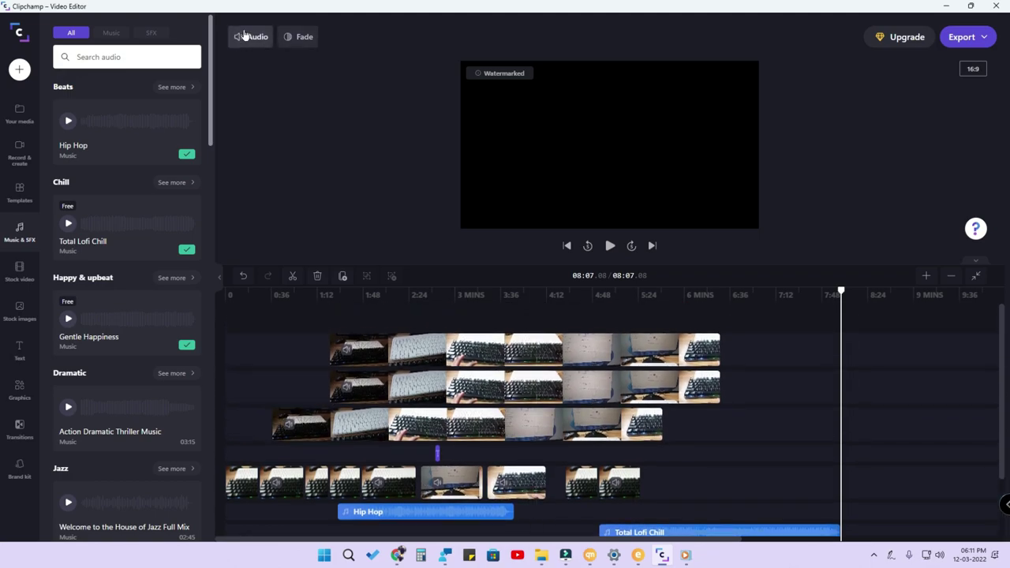
# Step: Inspect a stacked video clip's Audio, Speed and Fade settings, then deselect it
pyautogui.click(245, 36)
pyautogui.click(527, 386)
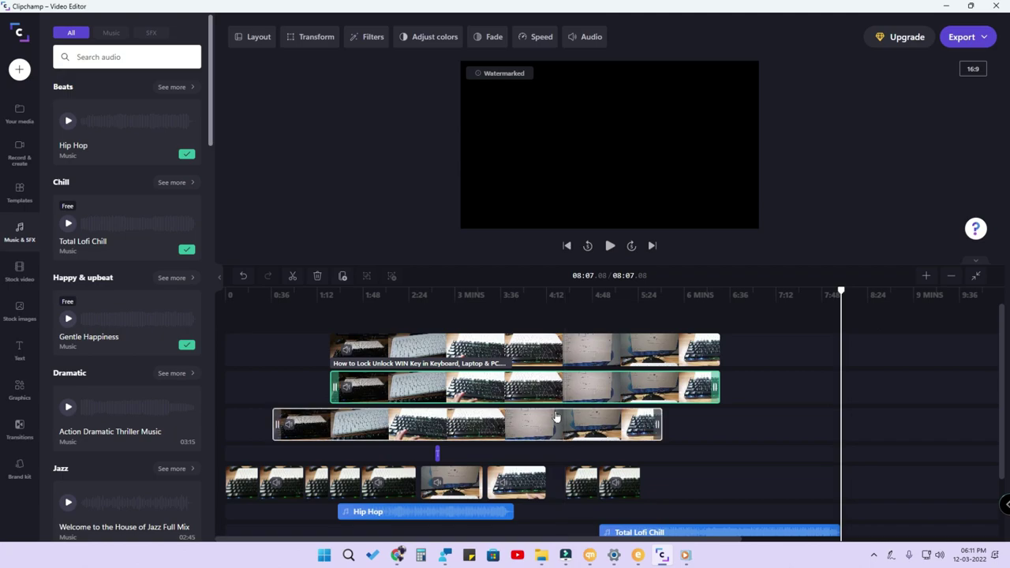
pyautogui.click(557, 417)
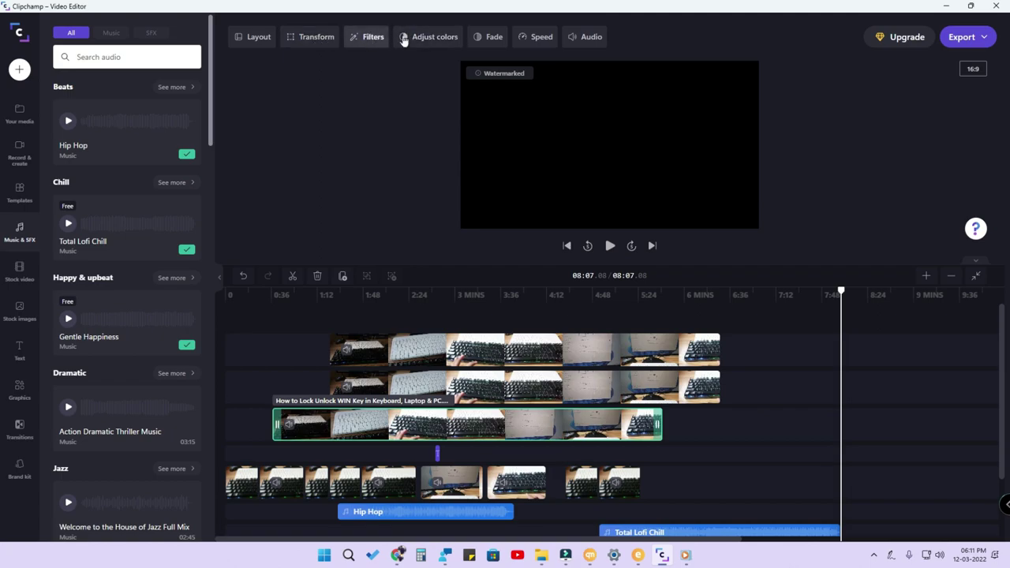
pyautogui.click(539, 40)
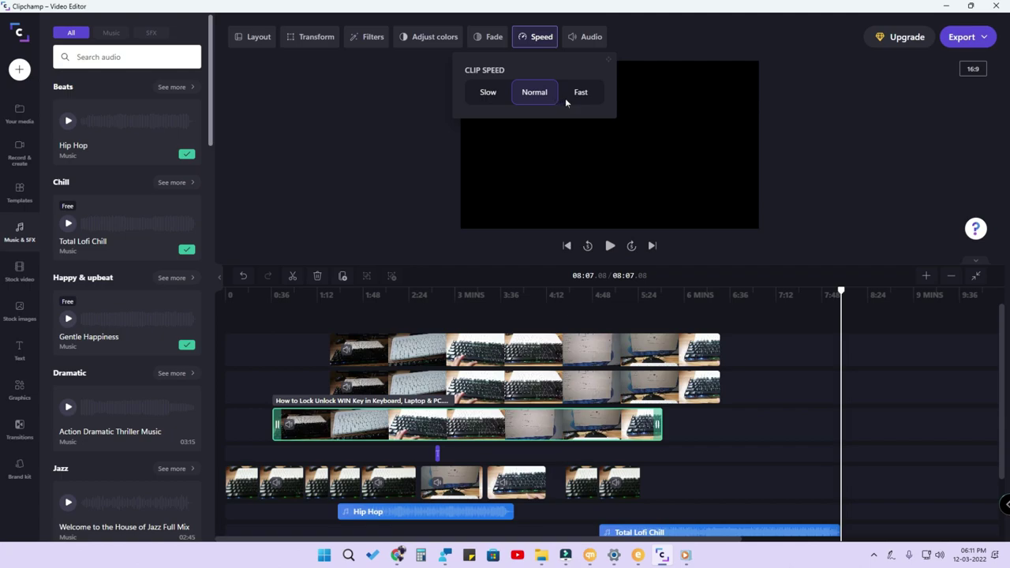
pyautogui.click(497, 38)
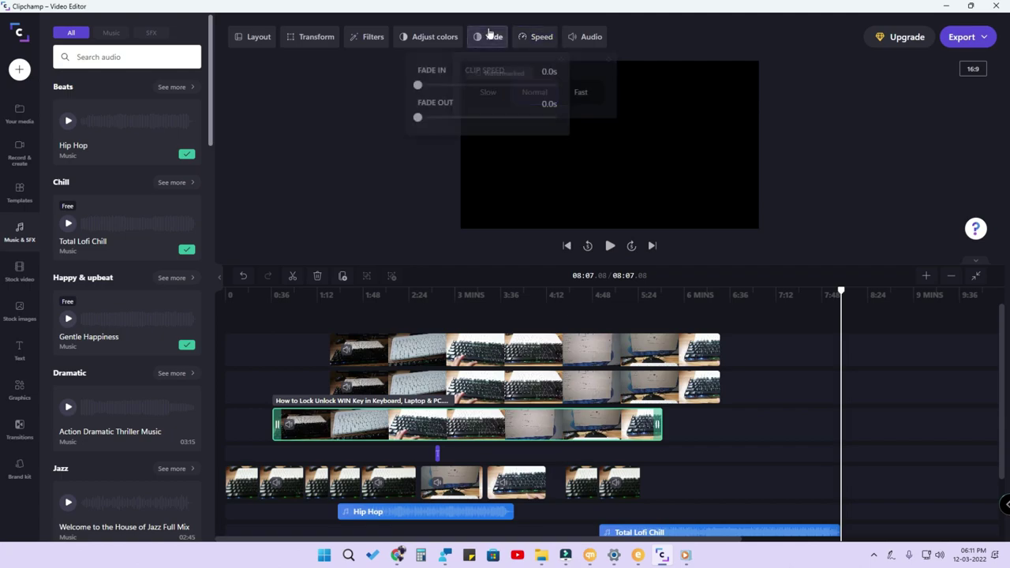
pyautogui.click(338, 176)
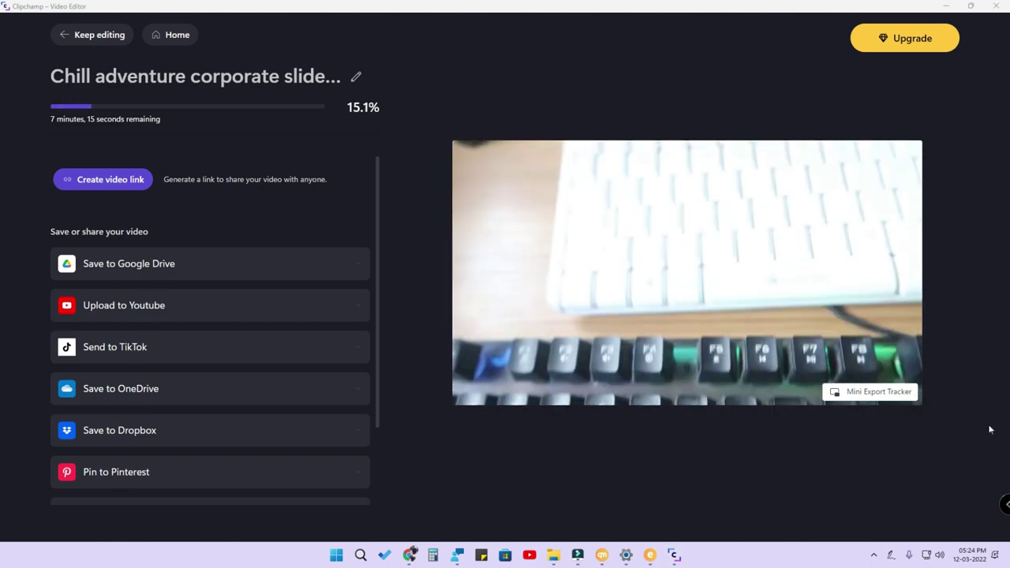
# Step: Pop the export into a mini tracker, minimize to the desktop, and move the tracker aside
pyautogui.click(868, 391)
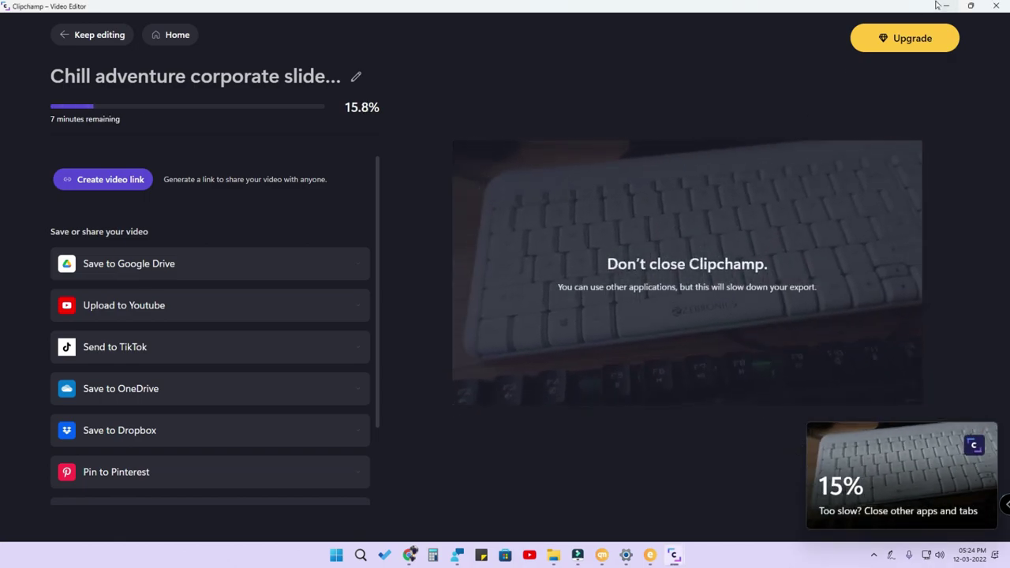
pyautogui.press('super+d')
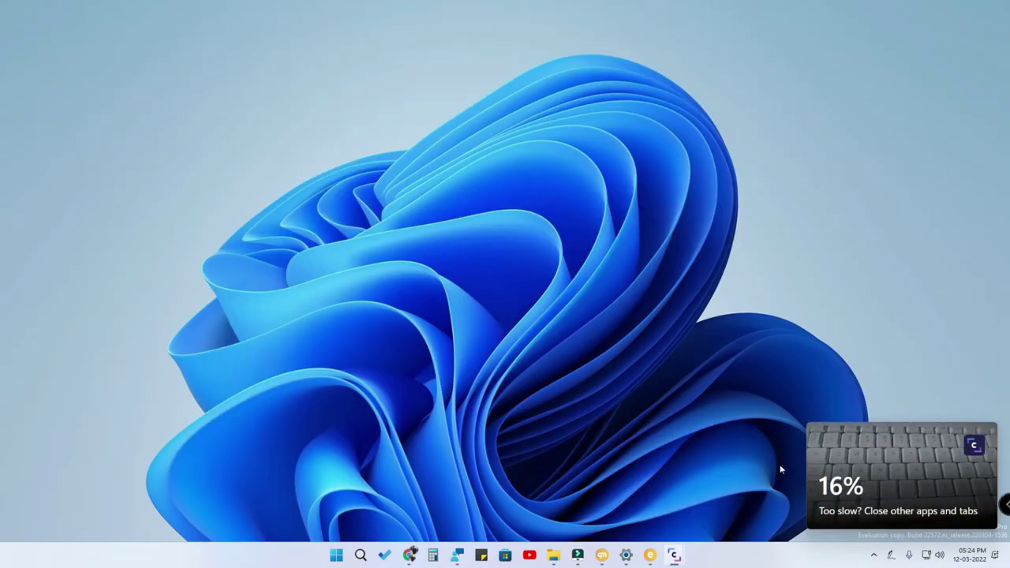
pyautogui.moveTo(883, 451); pyautogui.dragTo(97, 56)
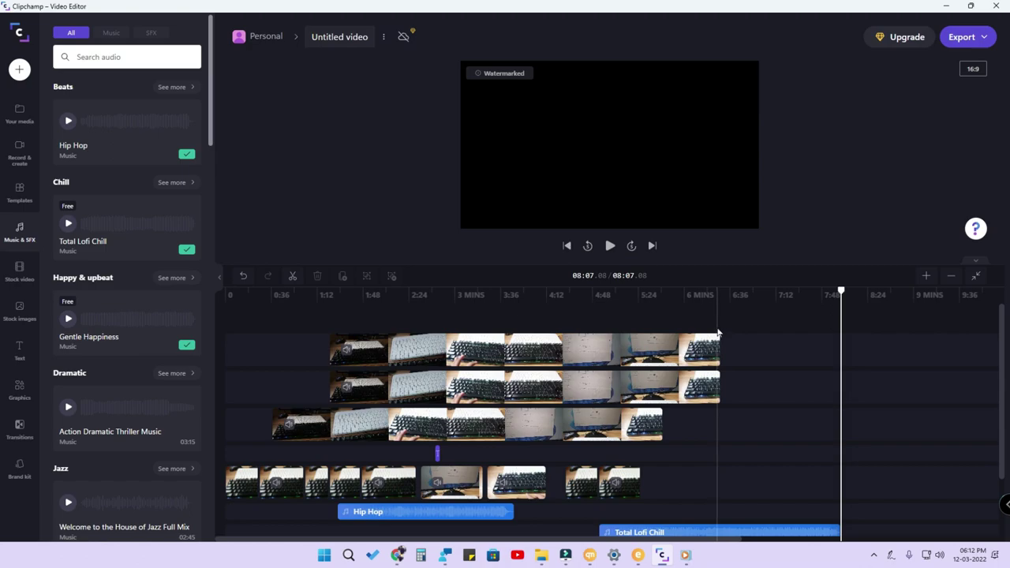
# Step: Browse the Transitions list, then return to the Graphics library of backgrounds, overlays, GIPHY and stickers
pyautogui.click(20, 398)
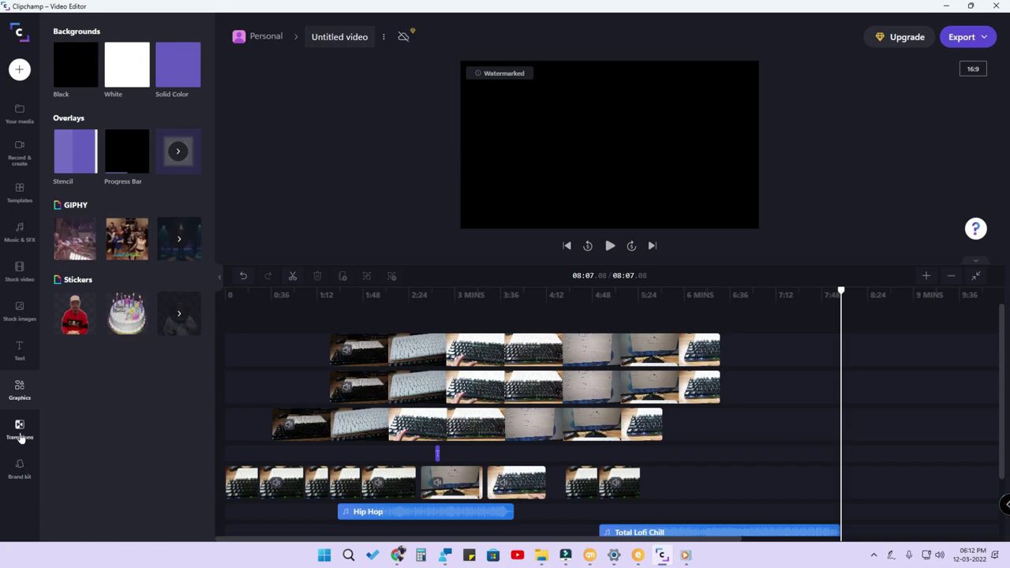
pyautogui.click(20, 430)
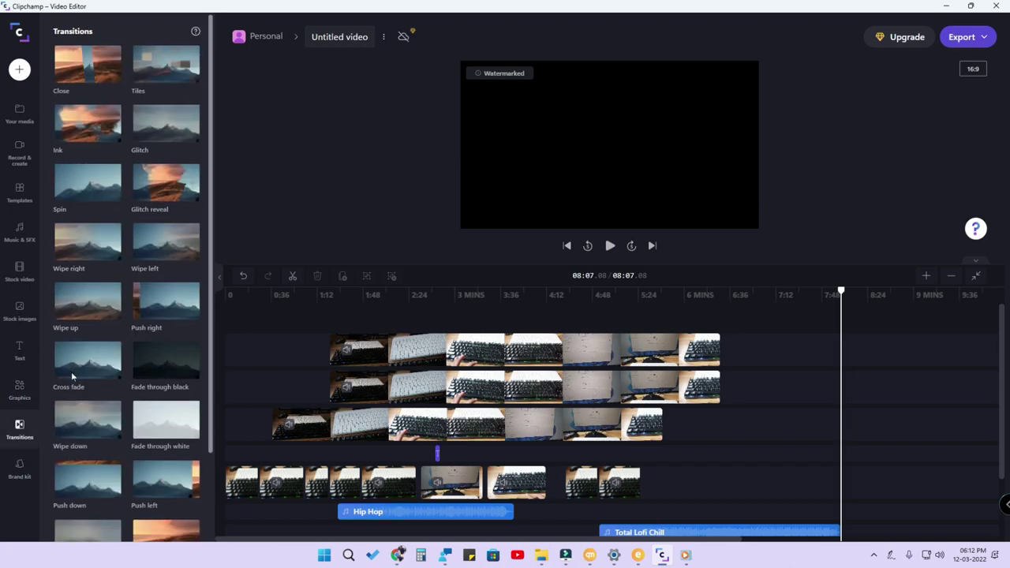
pyautogui.scroll(-2, 71, 372)
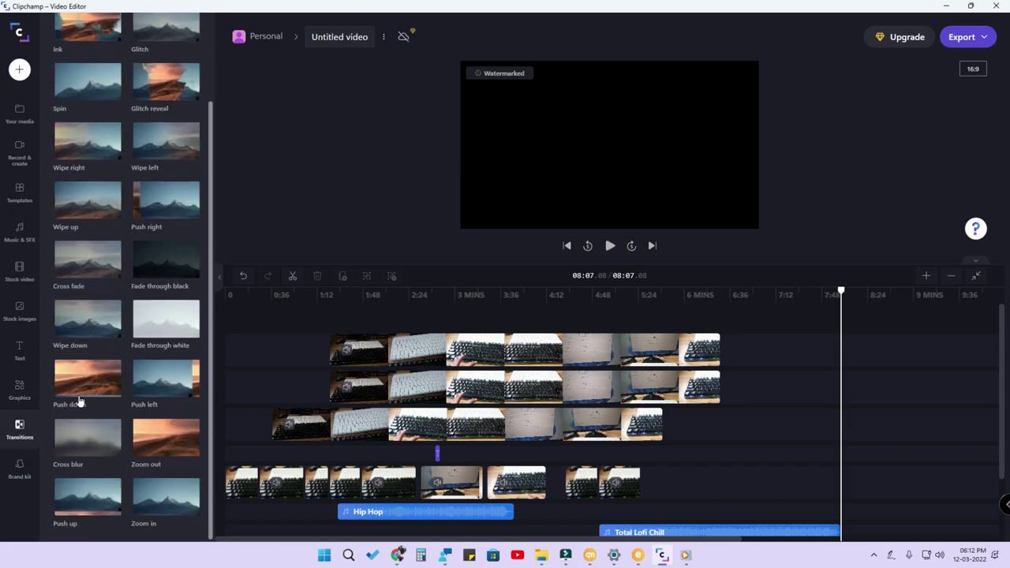
pyautogui.scroll(2, 79, 395)
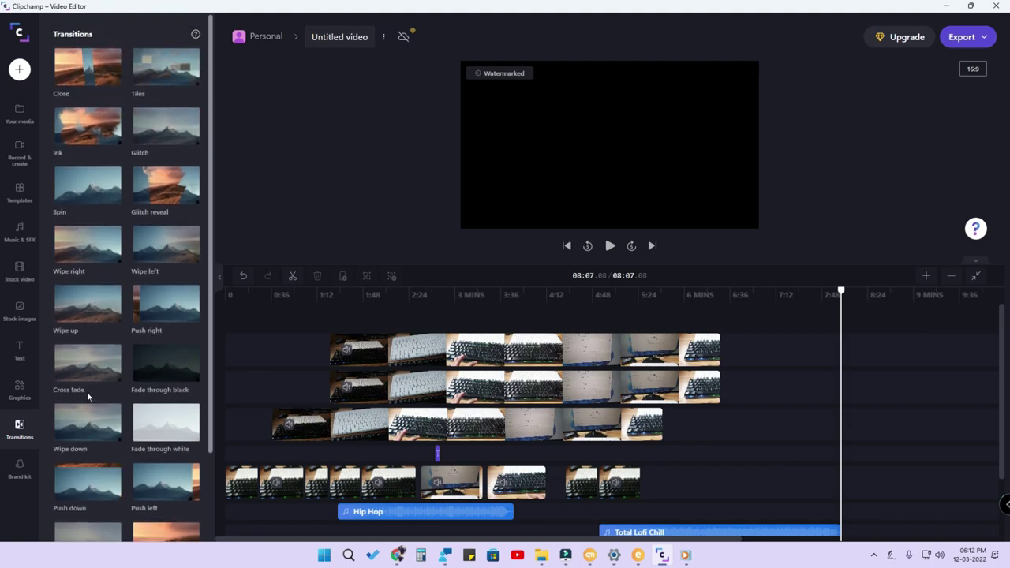
pyautogui.click(20, 389)
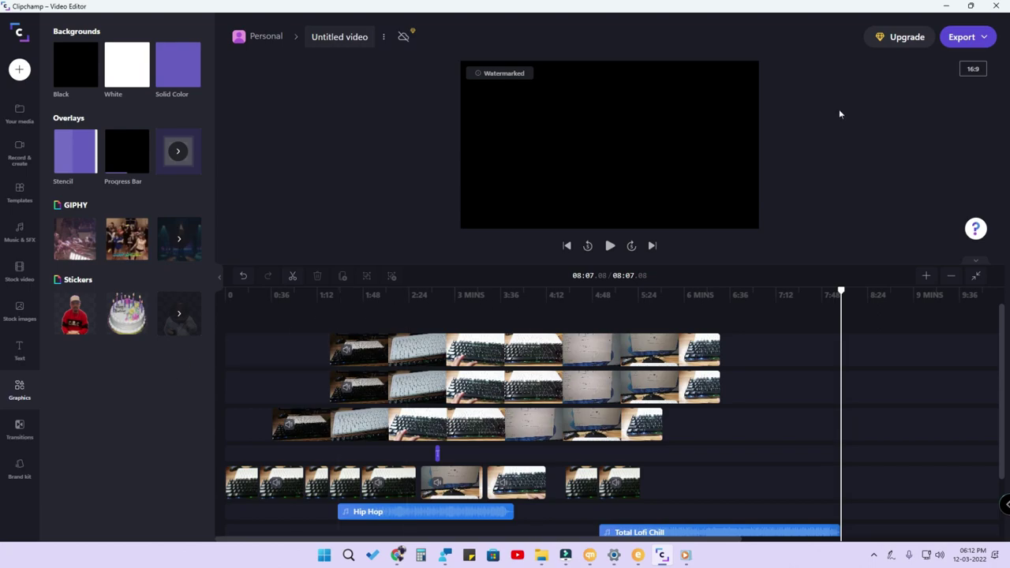
pyautogui.click(964, 37)
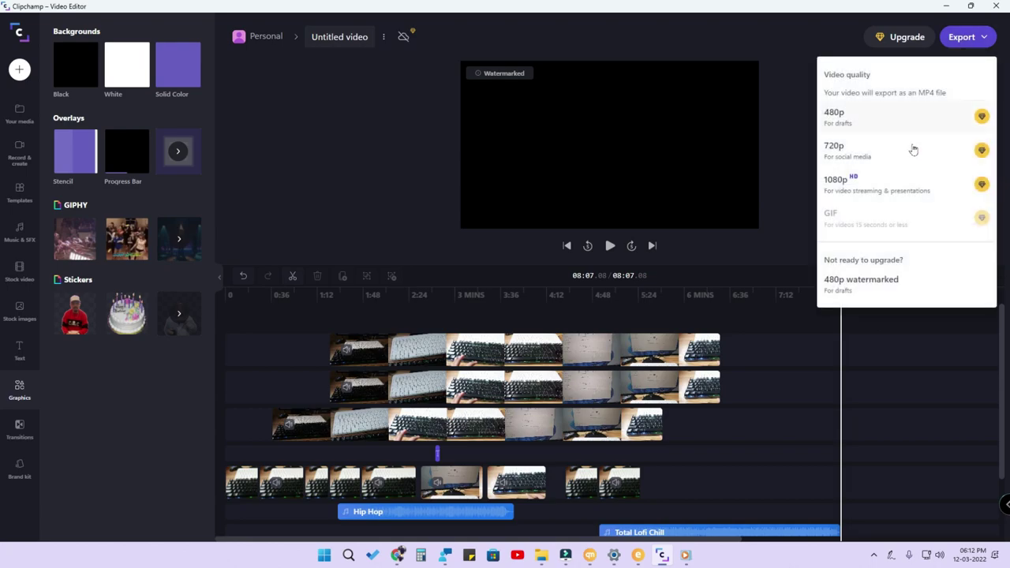
pyautogui.click(763, 393)
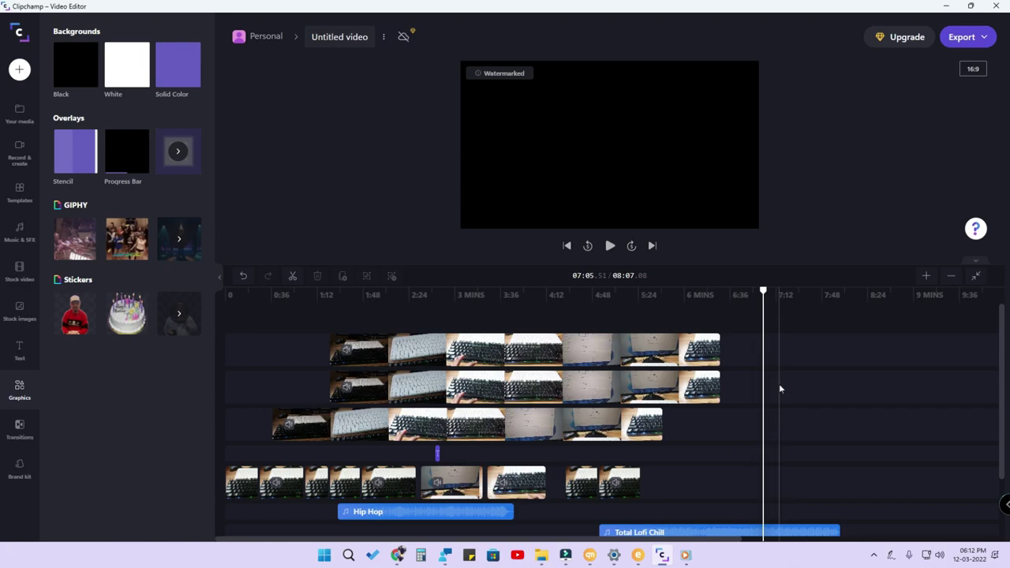
pyautogui.click(528, 400)
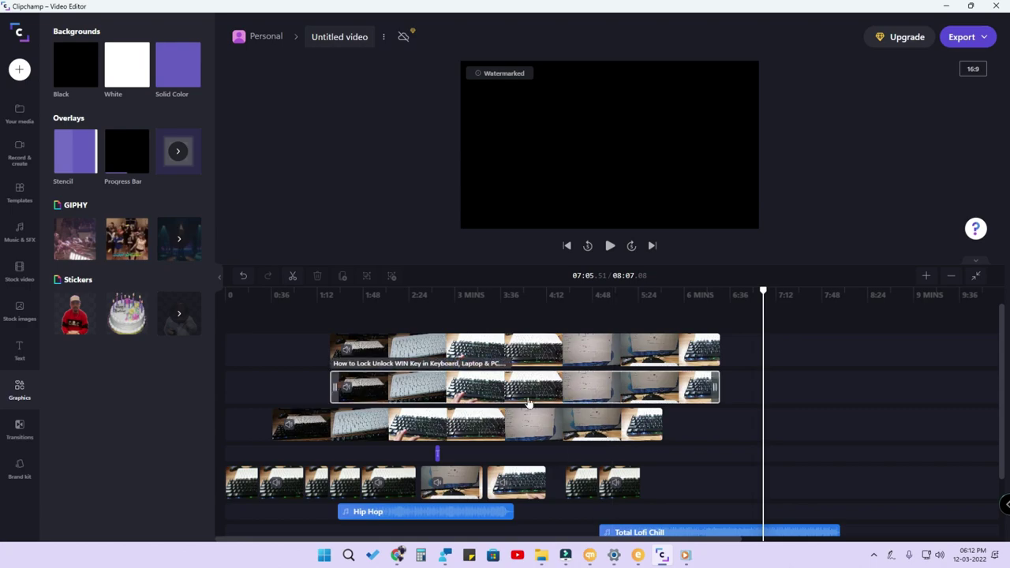
pyautogui.click(962, 479)
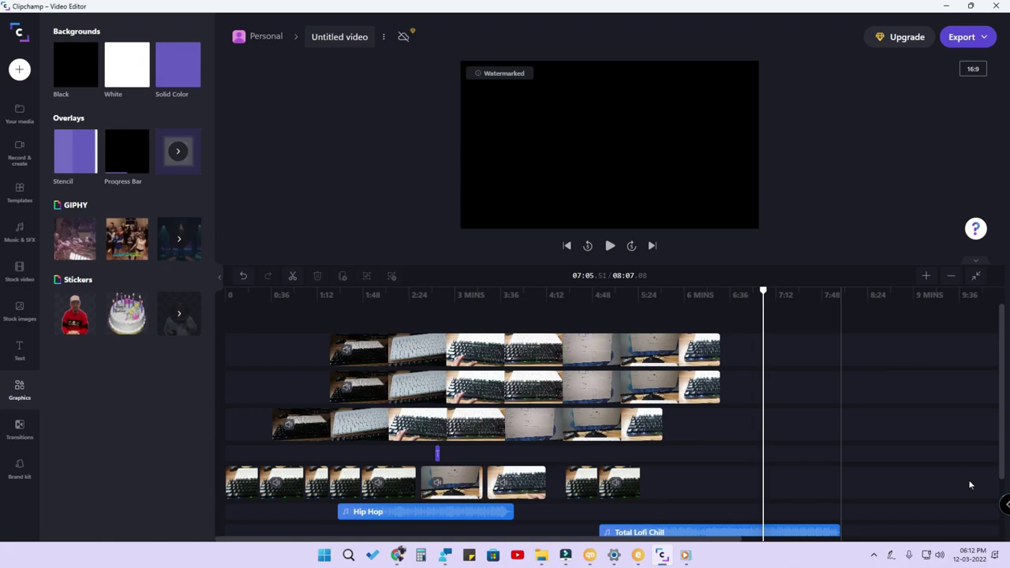
pyautogui.click(316, 552)
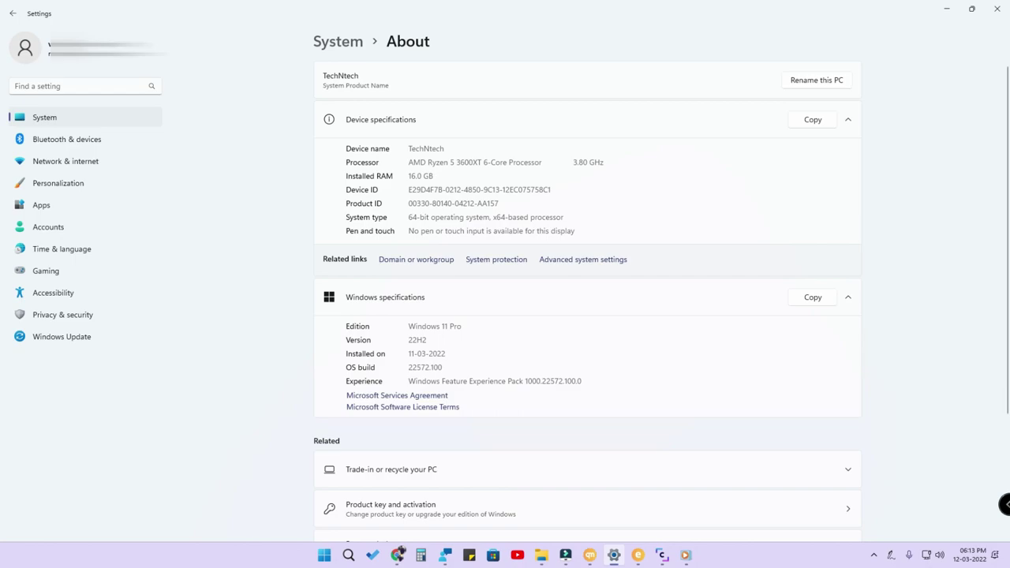
# Step: Select the Windows version 22H2 on the About page, then minimize Settings
pyautogui.moveTo(427, 339); pyautogui.dragTo(408, 339)
pyautogui.click(946, 9)
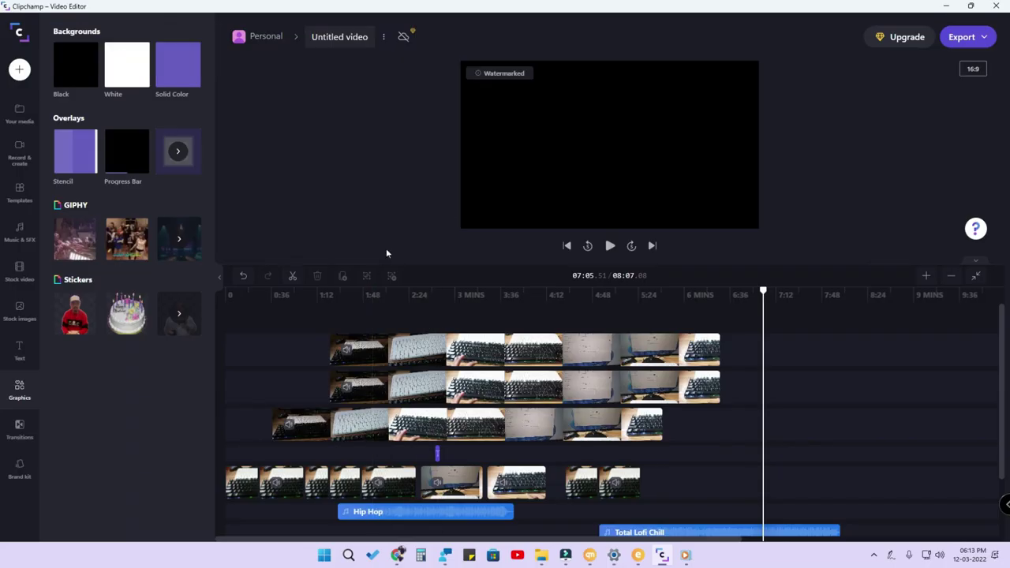
pyautogui.click(324, 555)
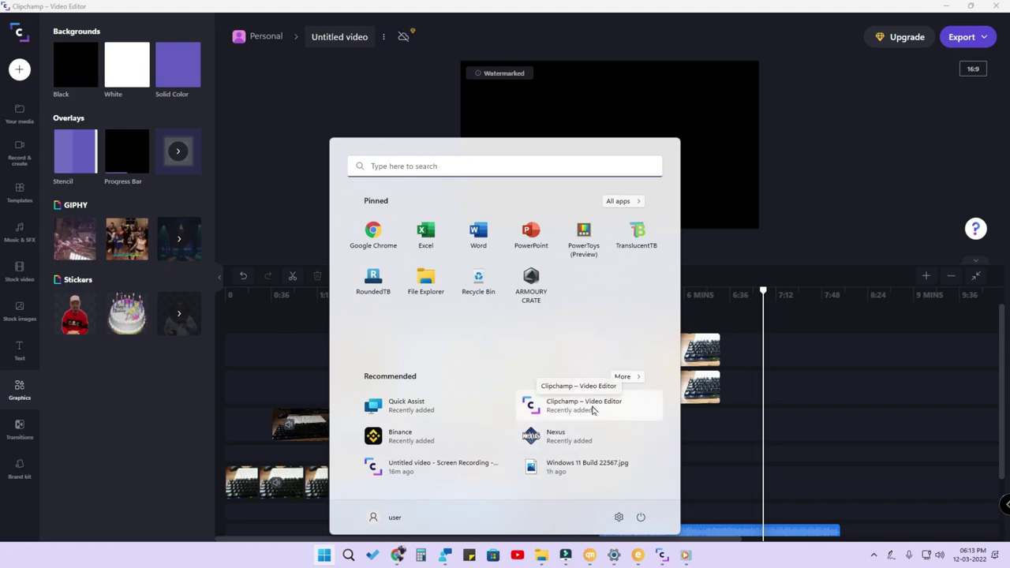
pyautogui.click(902, 420)
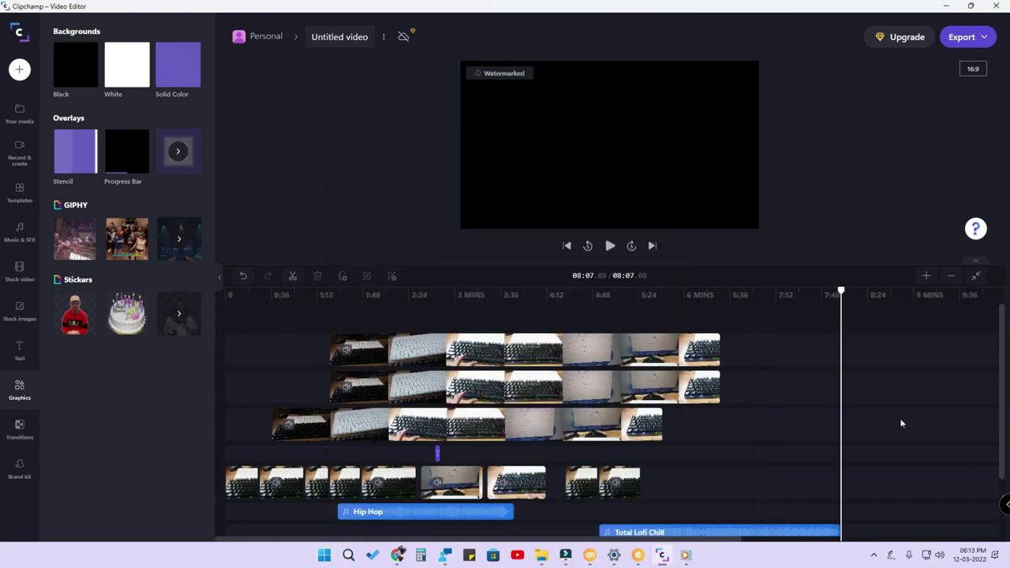